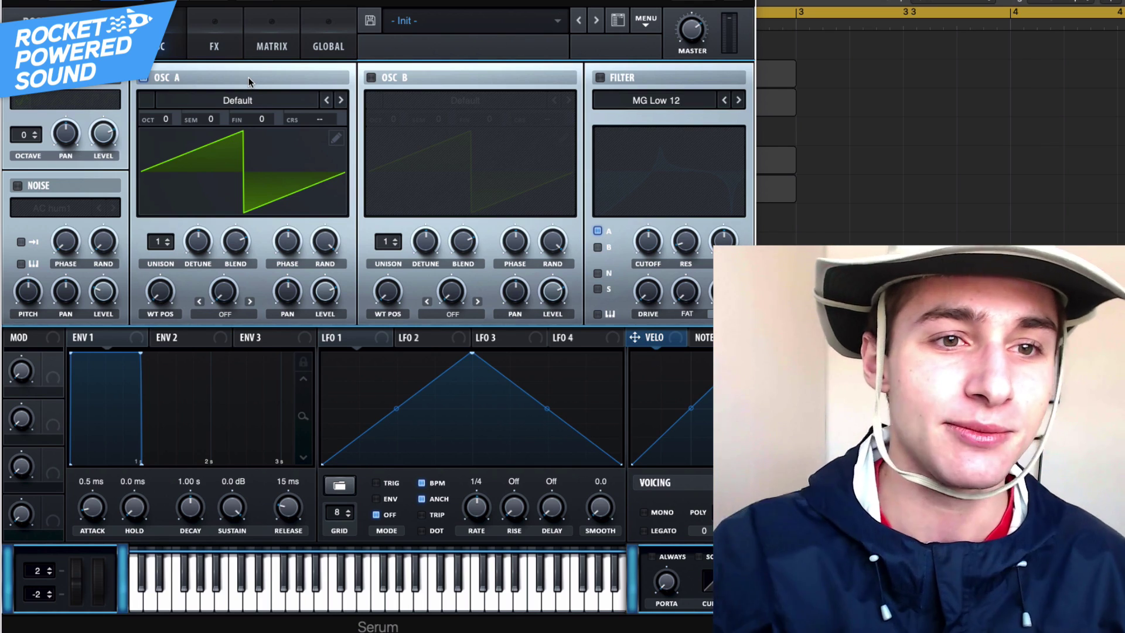
- Load the Phase Werb [SL] wavetable from the Spectral category into oscillator A and raise its wavetable position until the waveform is dense and noisy
click(230, 98)
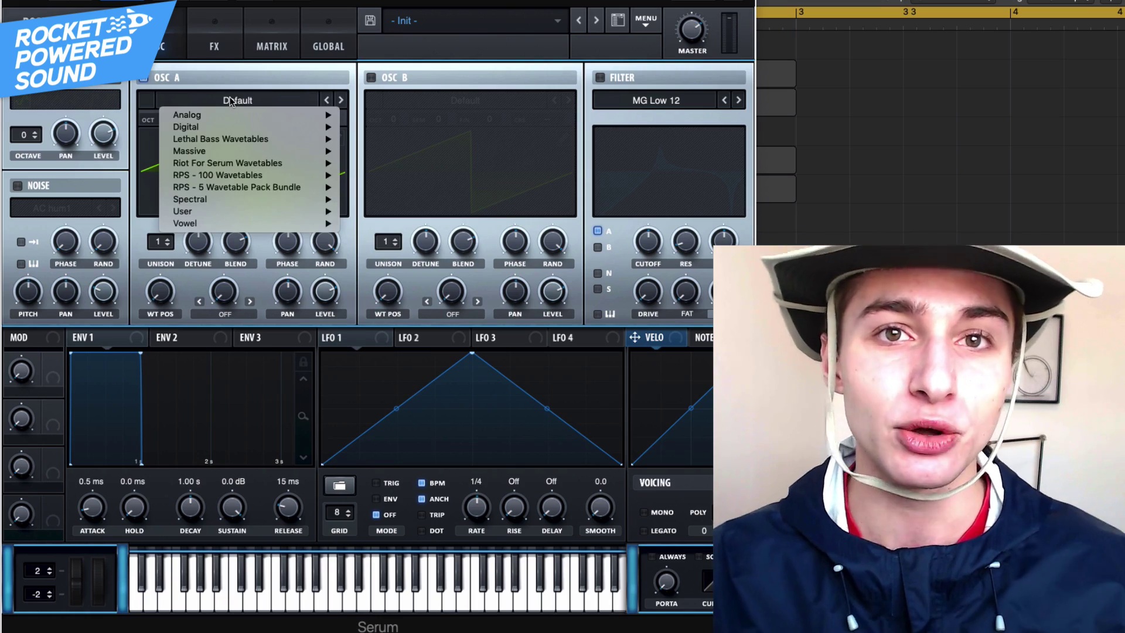
click(16, 99)
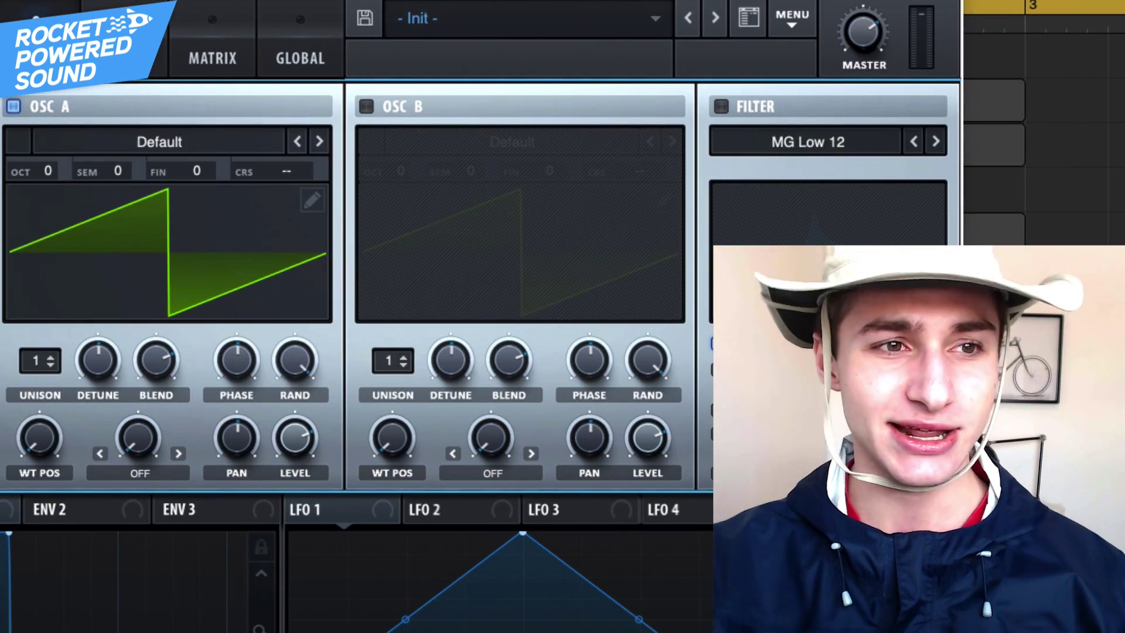
click(116, 130)
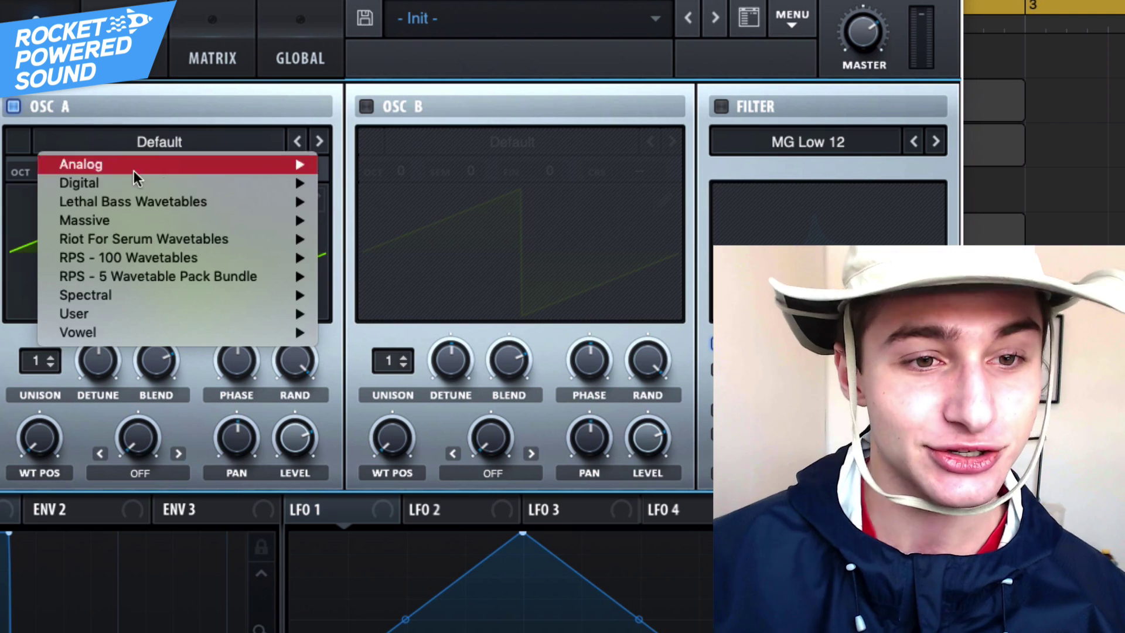
mouse_move(156, 207)
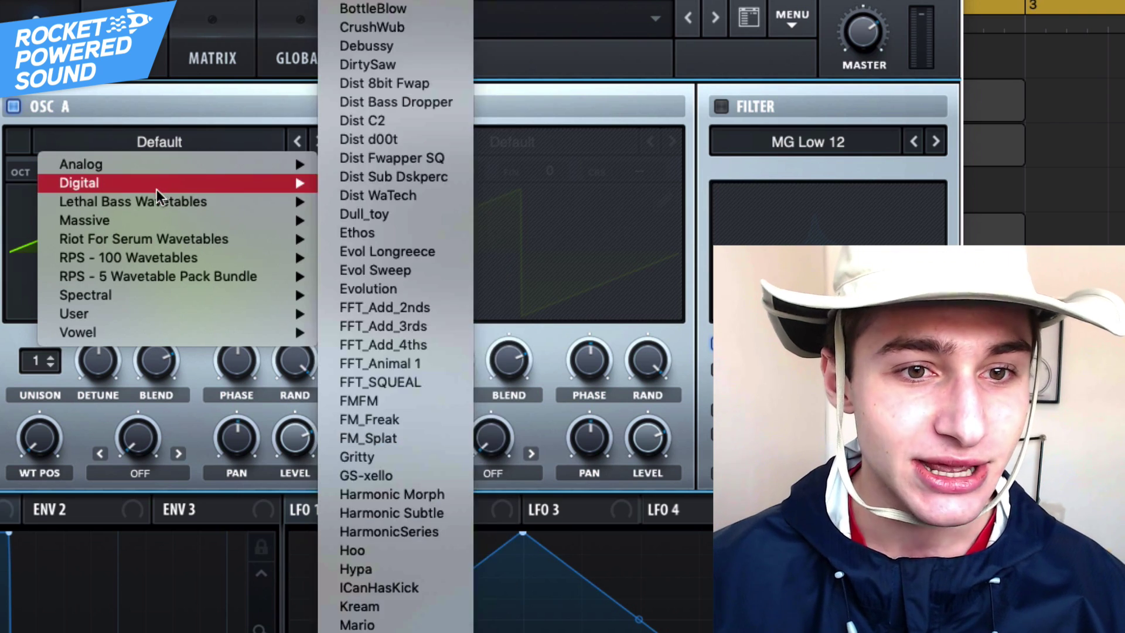
mouse_move(150, 297)
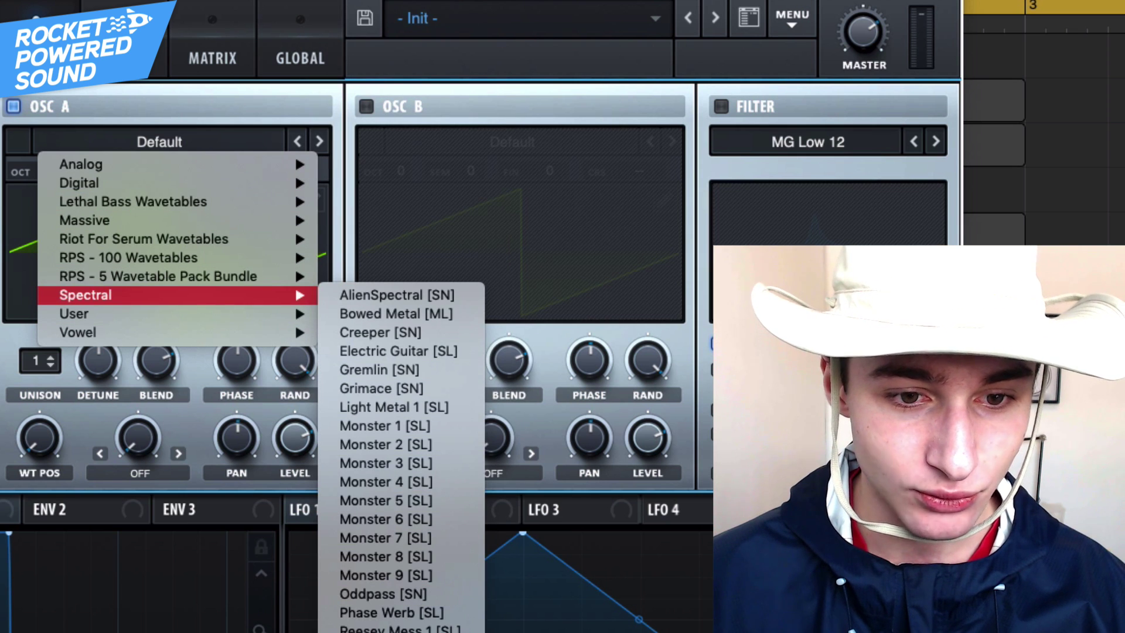
click(392, 612)
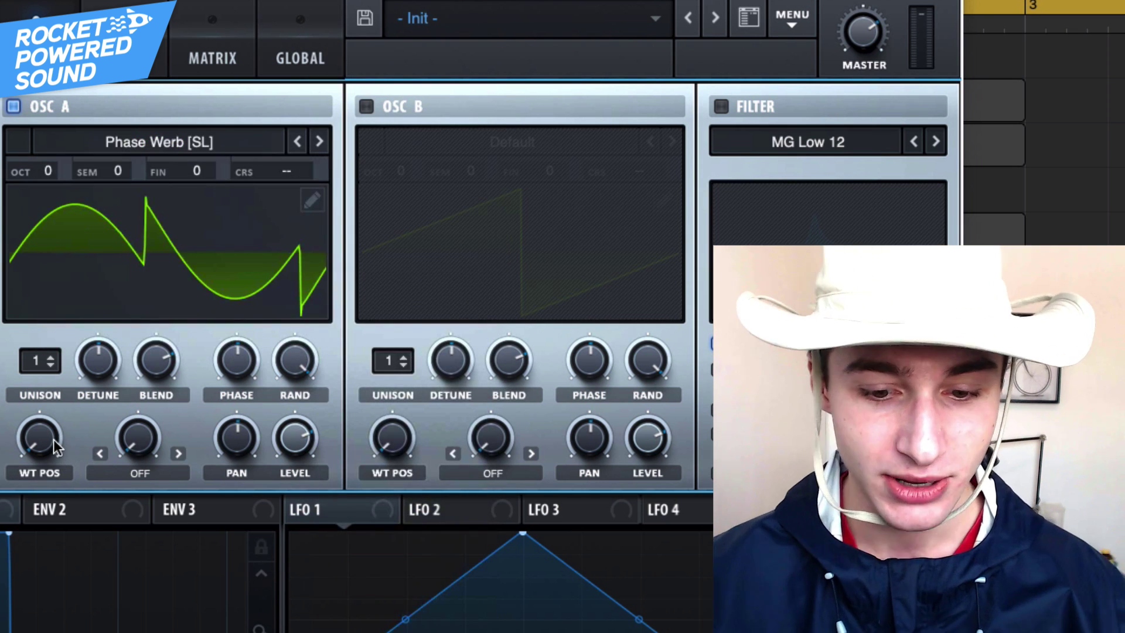
drag(54, 439, 100, 304)
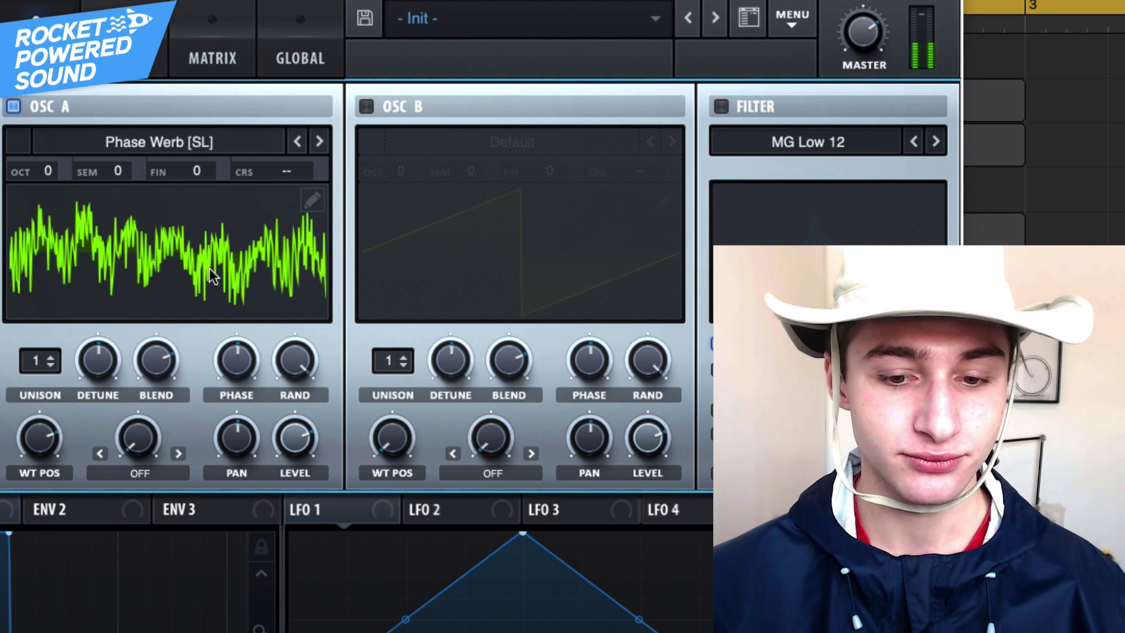
- Set oscillator A to 16 unison voices with phase randomness at zero and slightly reduced detune
drag(36, 361, 36, 328)
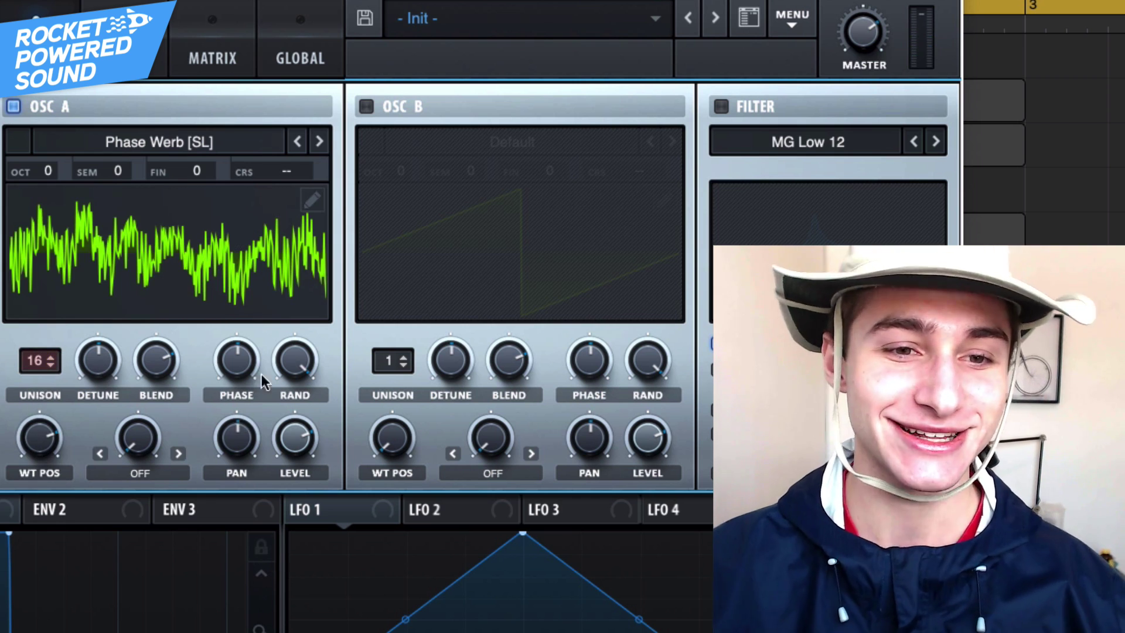
drag(329, 355, 211, 585)
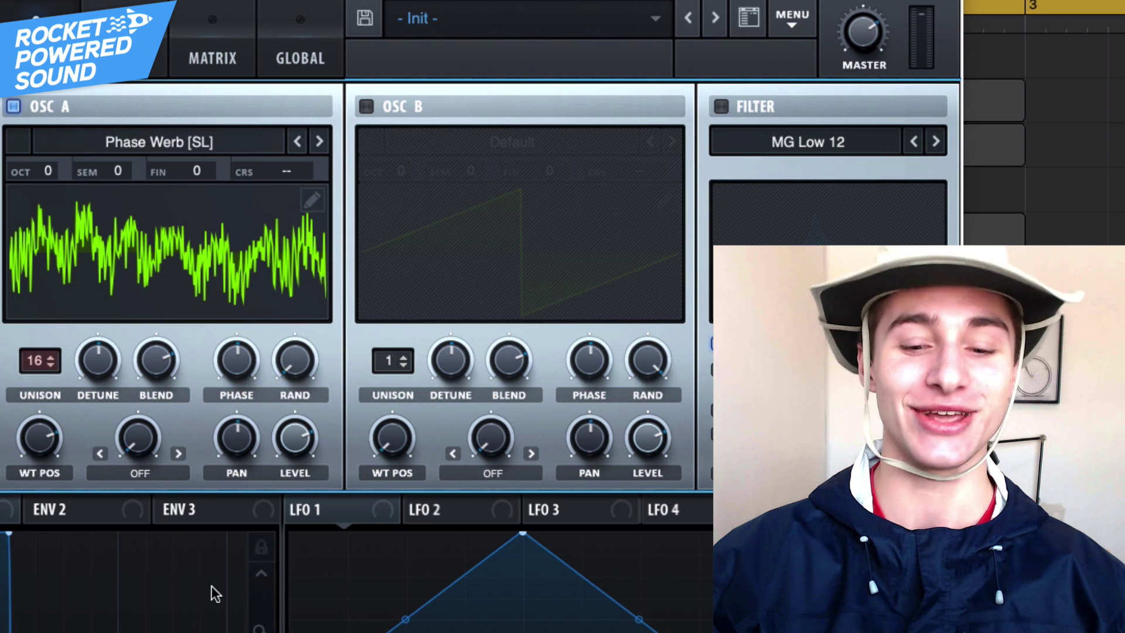
drag(107, 369, 100, 374)
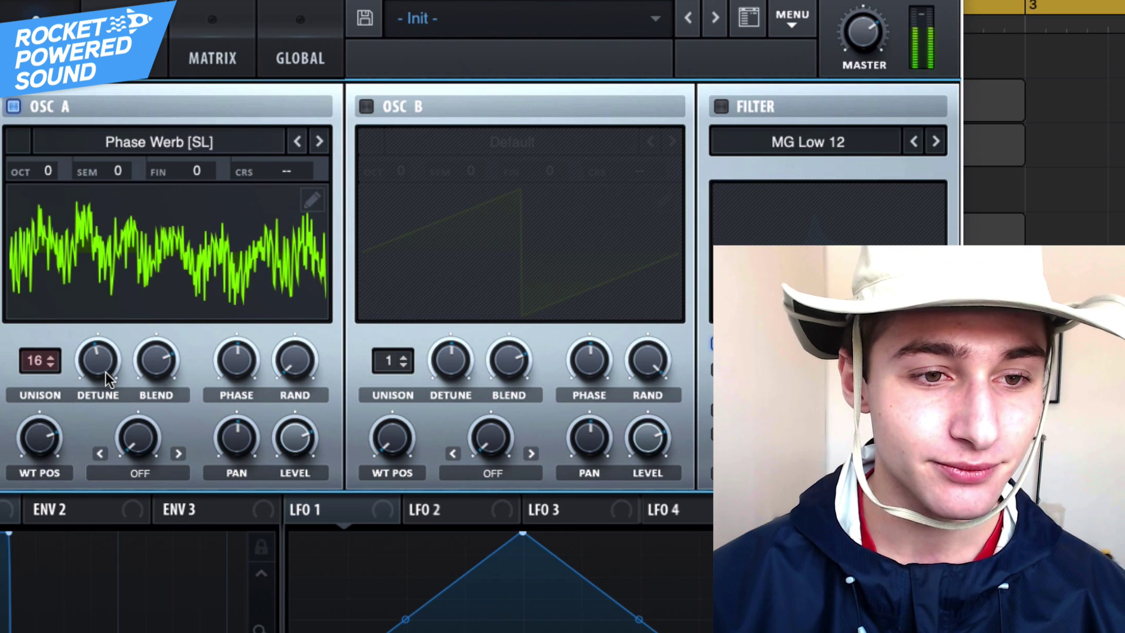
- Set oscillator A's warp mode to FM (From B) with oscillator B turned on, and modulate the FM amount with LFO 1
click(146, 476)
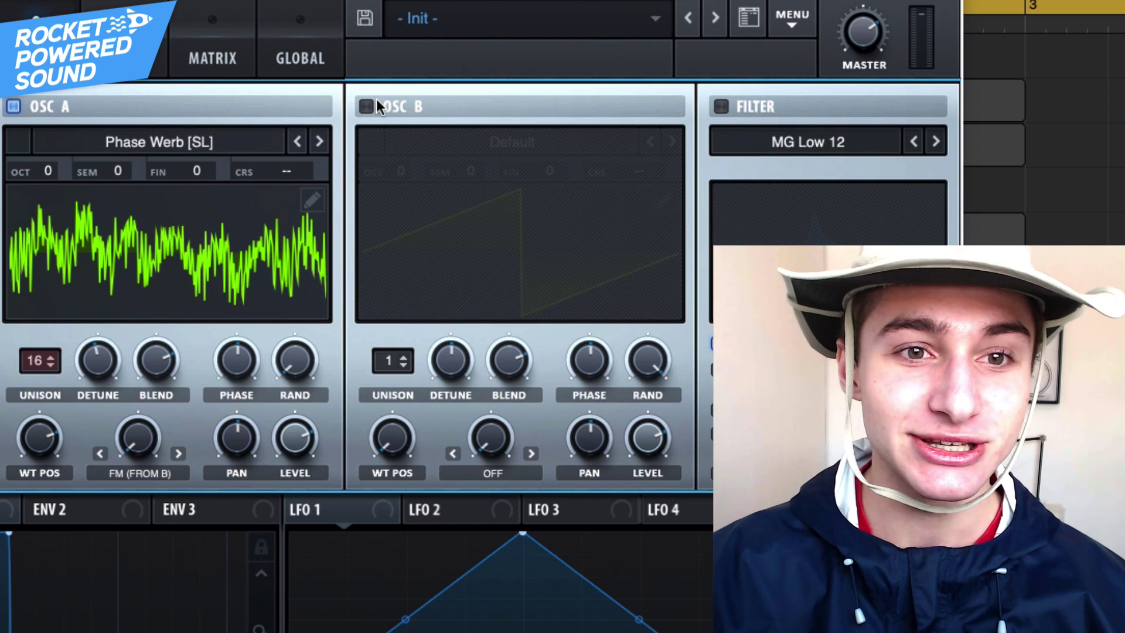
click(367, 106)
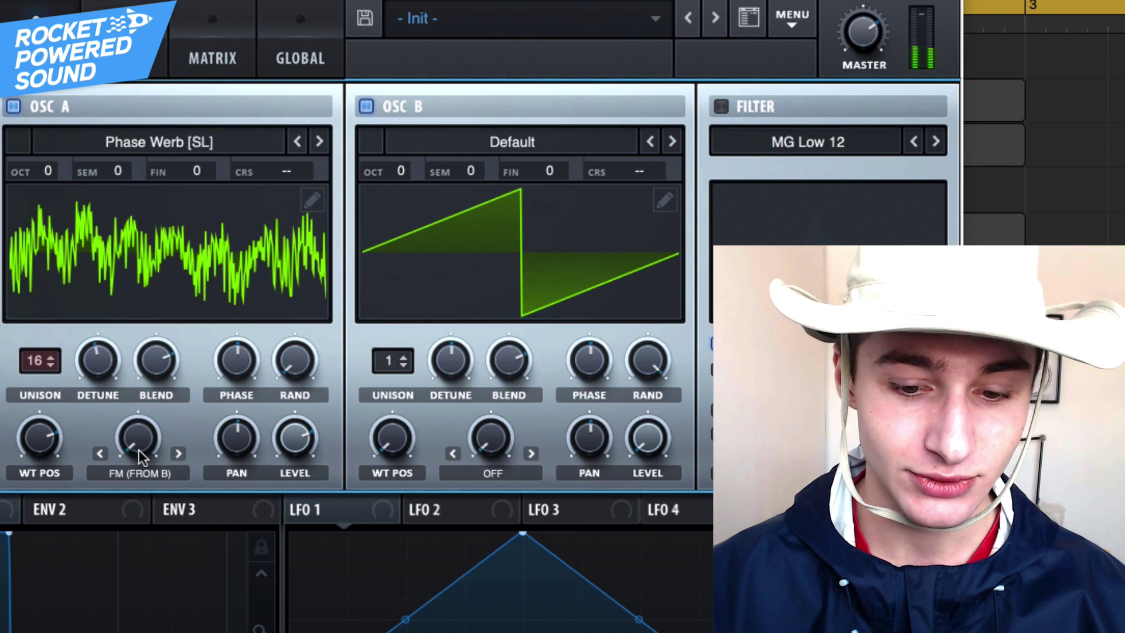
drag(136, 436, 136, 436)
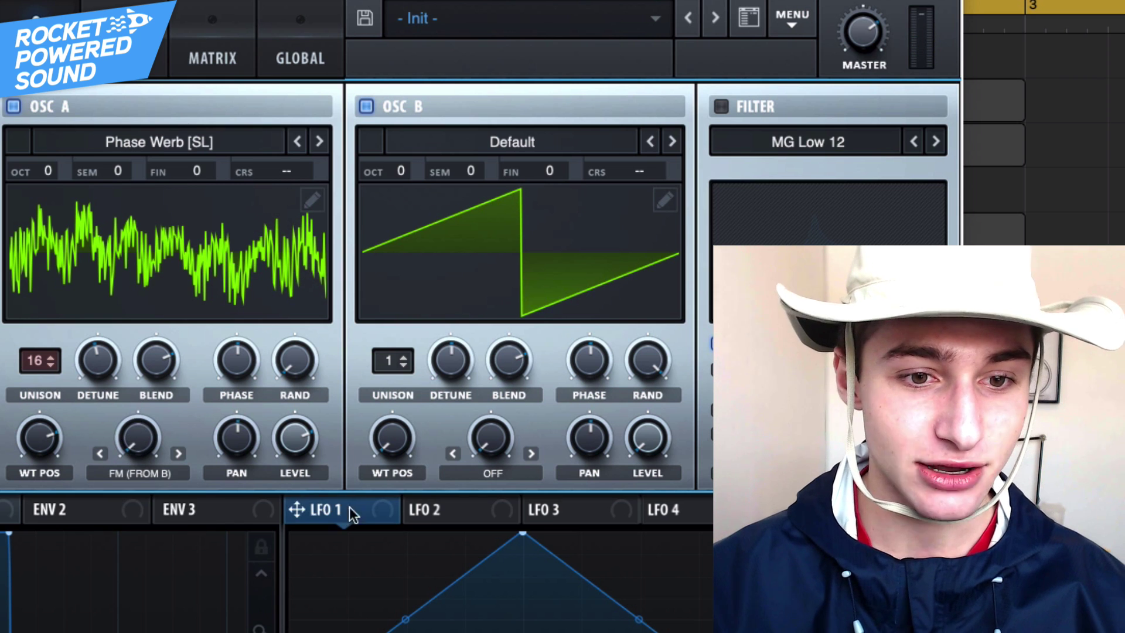
drag(296, 509, 80, 459)
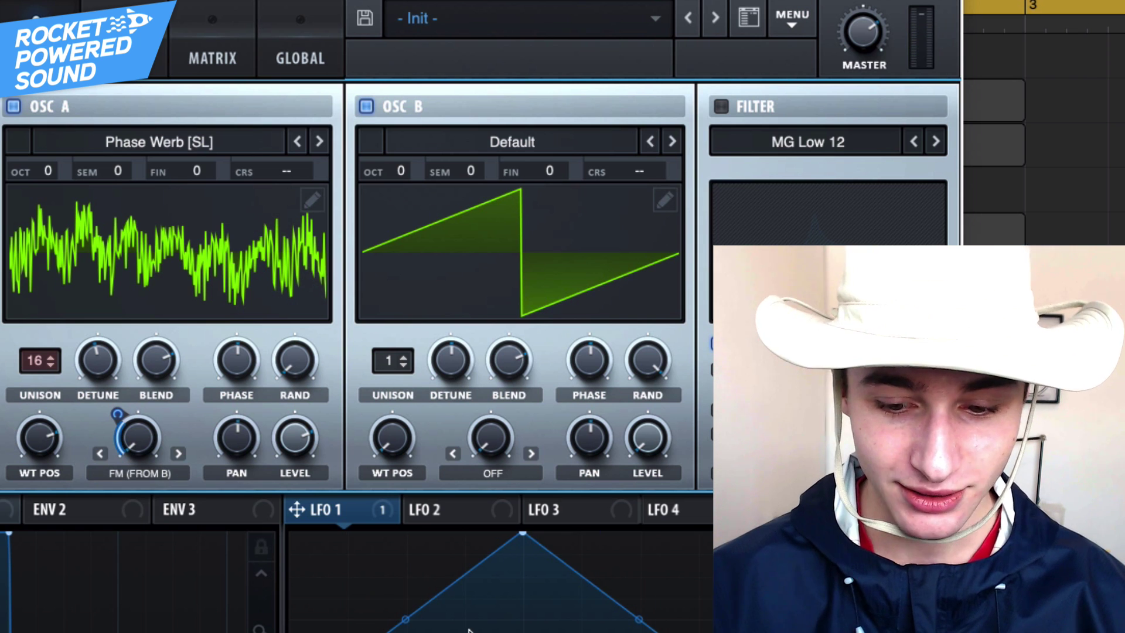
drag(111, 413, 108, 412)
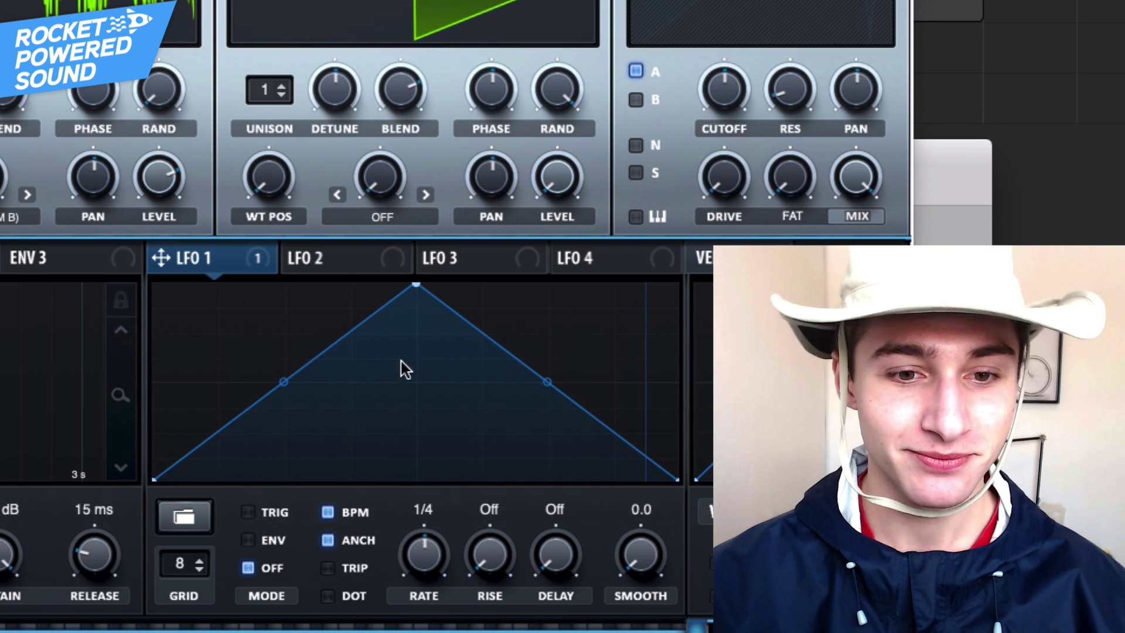
- Shape LFO 1 with an extra point midway up the rise, forming an S-curve up to the peak and an inward-curved fall
double_click(281, 377)
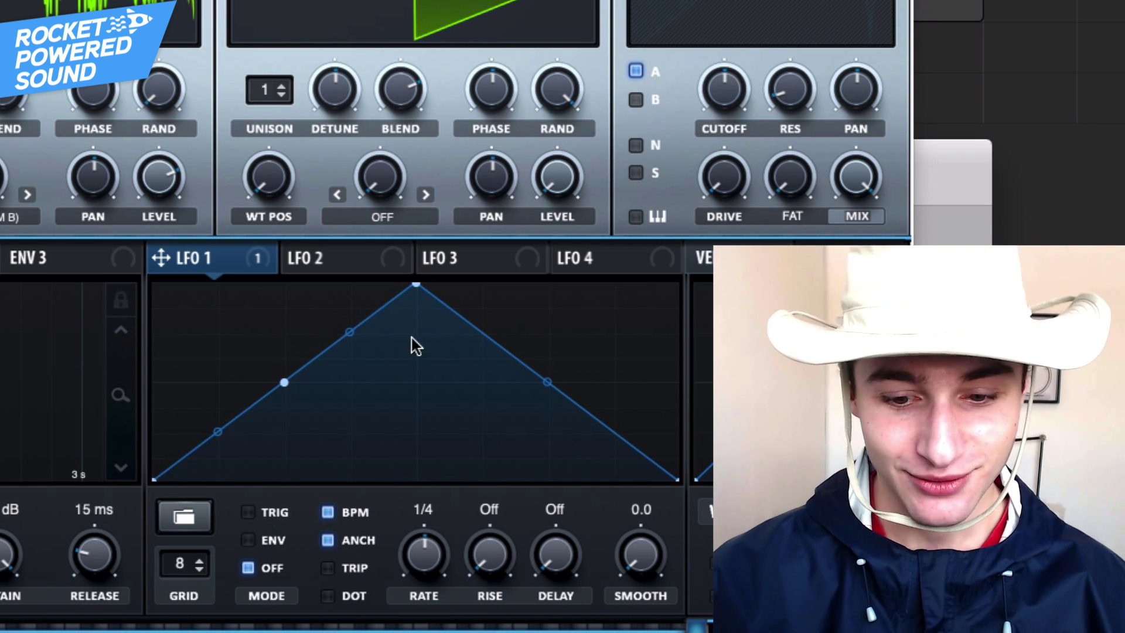
mouse_move(546, 381)
mouse_down()
mouse_move(535, 397)
mouse_move(543, 346)
mouse_move(529, 411)
mouse_move(538, 402)
mouse_up()
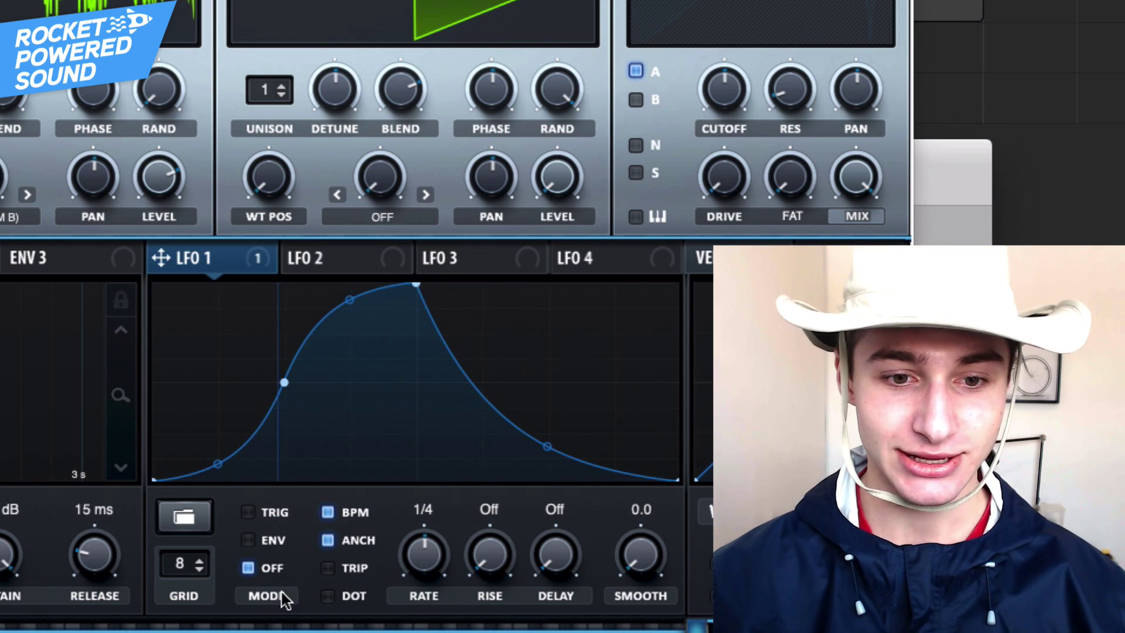
- Switch LFO 1 to Trig mode with triplet timing and adjust its rate
click(262, 515)
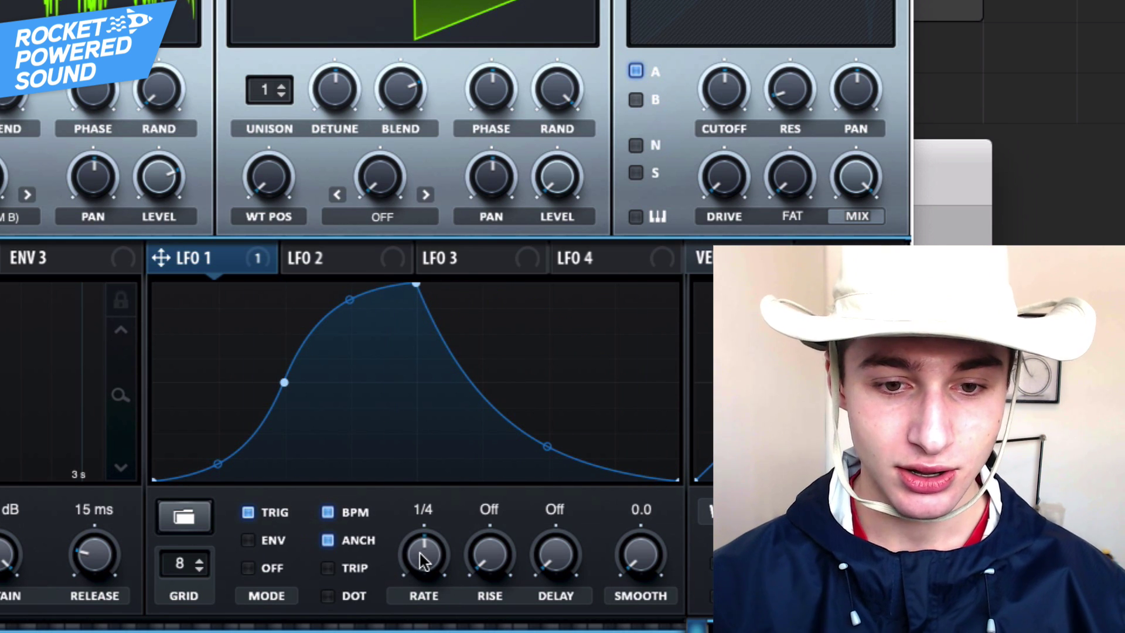
click(329, 568)
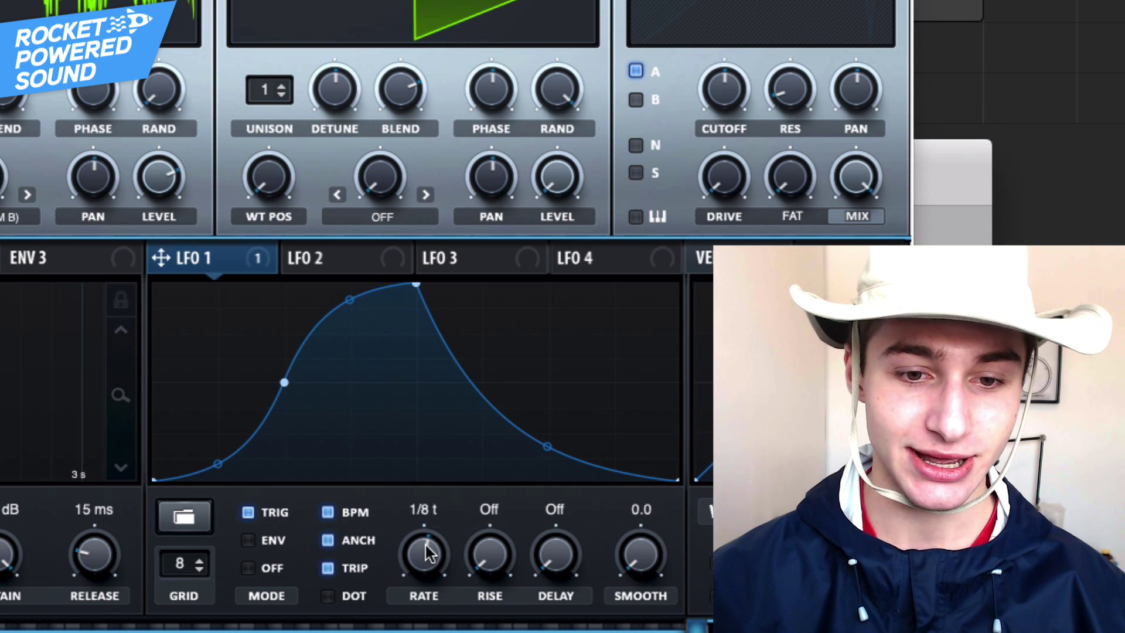
drag(423, 553, 443, 547)
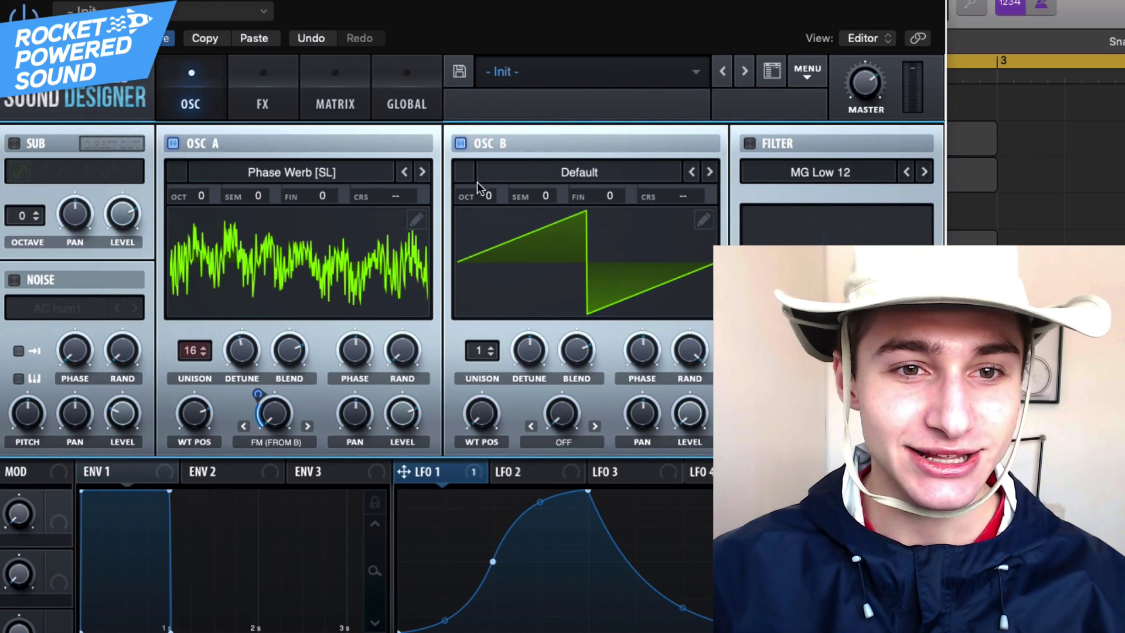
- Tune oscillator B up by 4 octaves and 7 semitones
drag(477, 183, 521, 78)
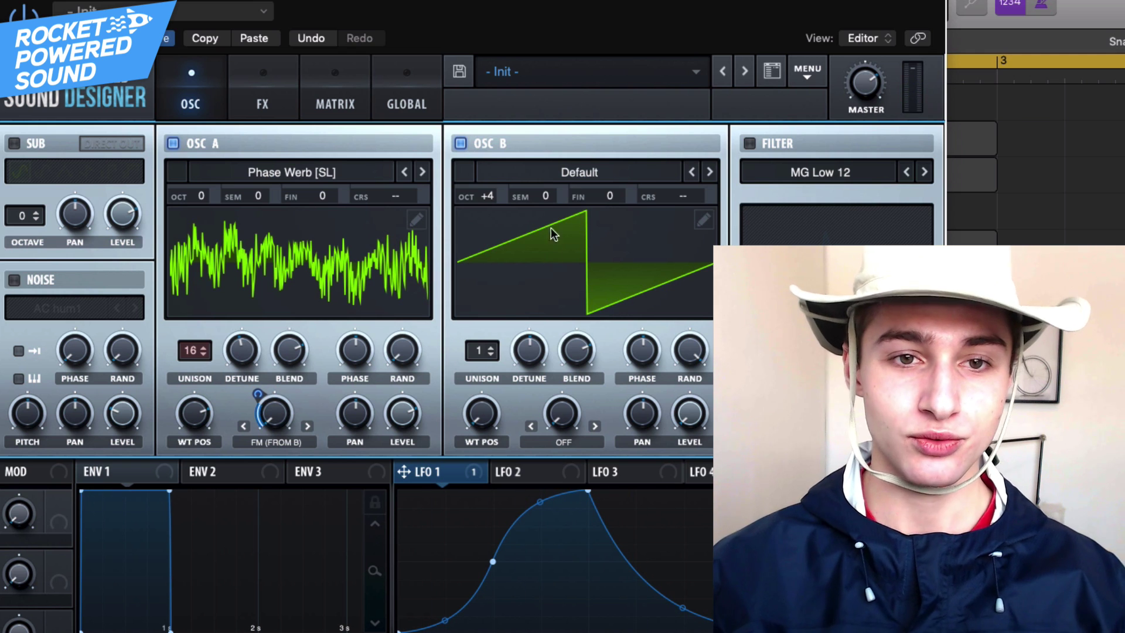
drag(549, 199, 572, 145)
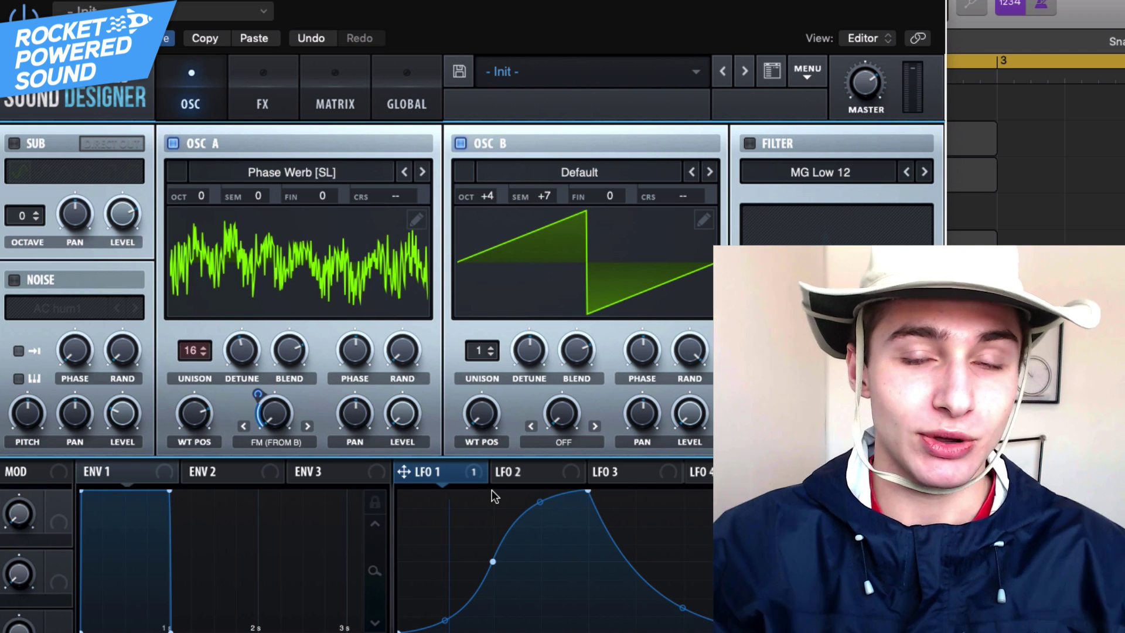
- Assign LFO 1 to oscillator A's level and, with the sub oscillator enabled on Direct Out, to the sub's level
drag(432, 477, 392, 418)
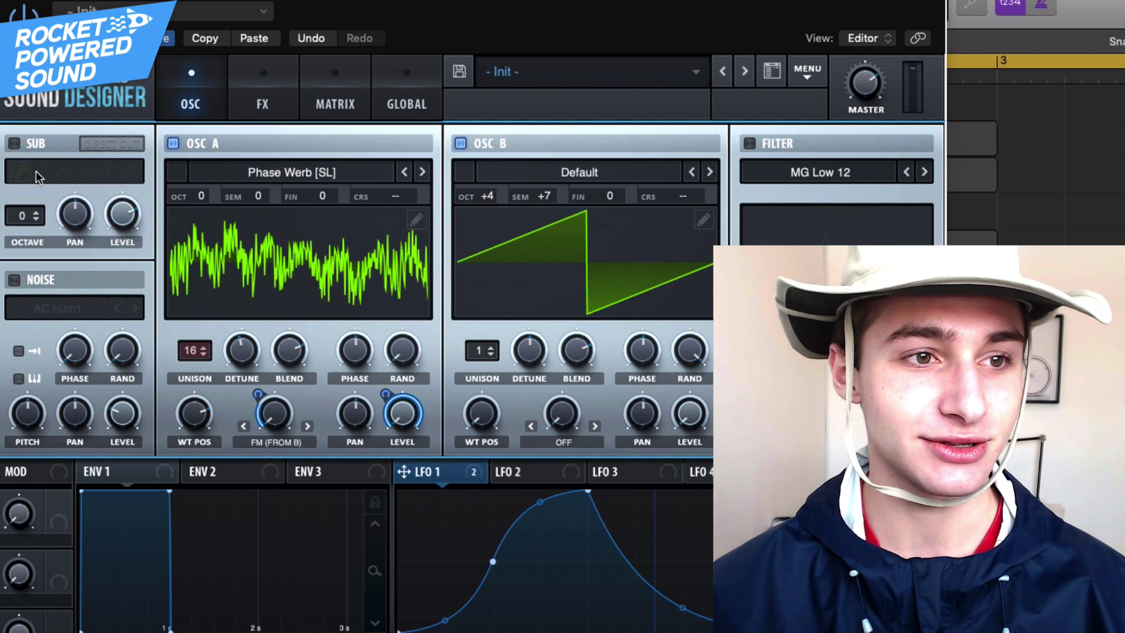
click(17, 146)
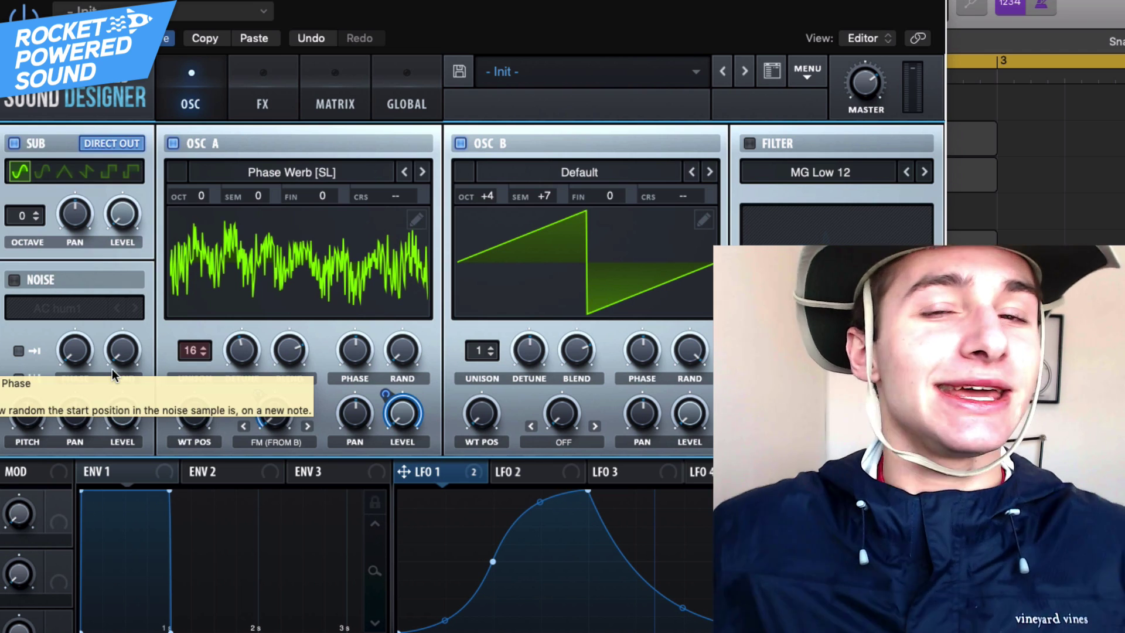
drag(404, 472, 106, 182)
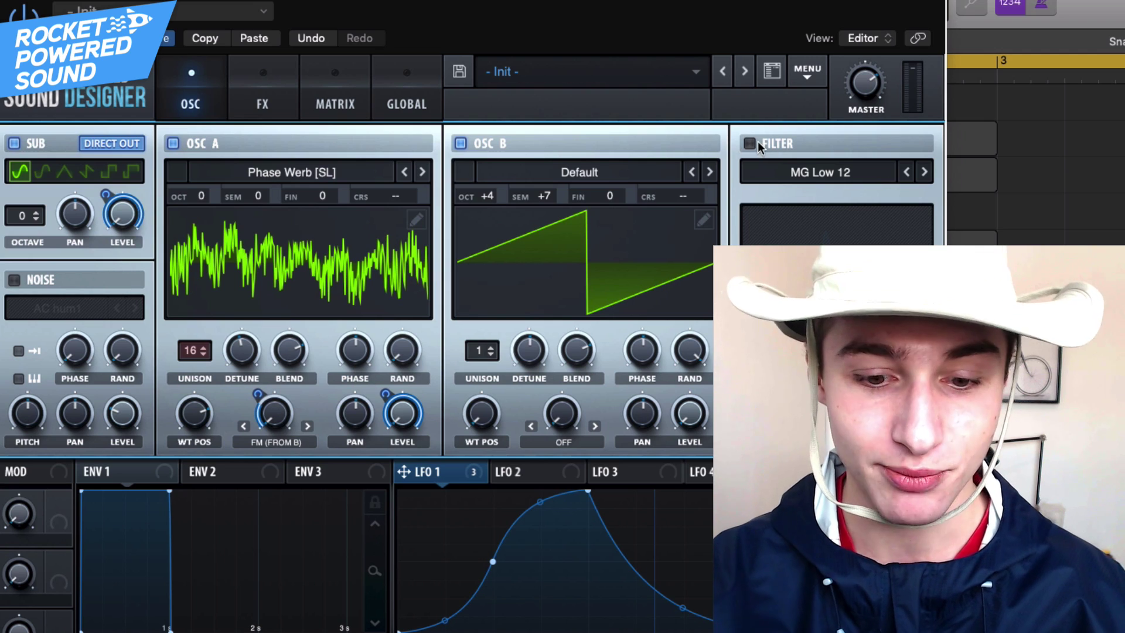
- Turn on the filter and set its type to HN 12 from the Multi category
click(748, 143)
click(748, 143)
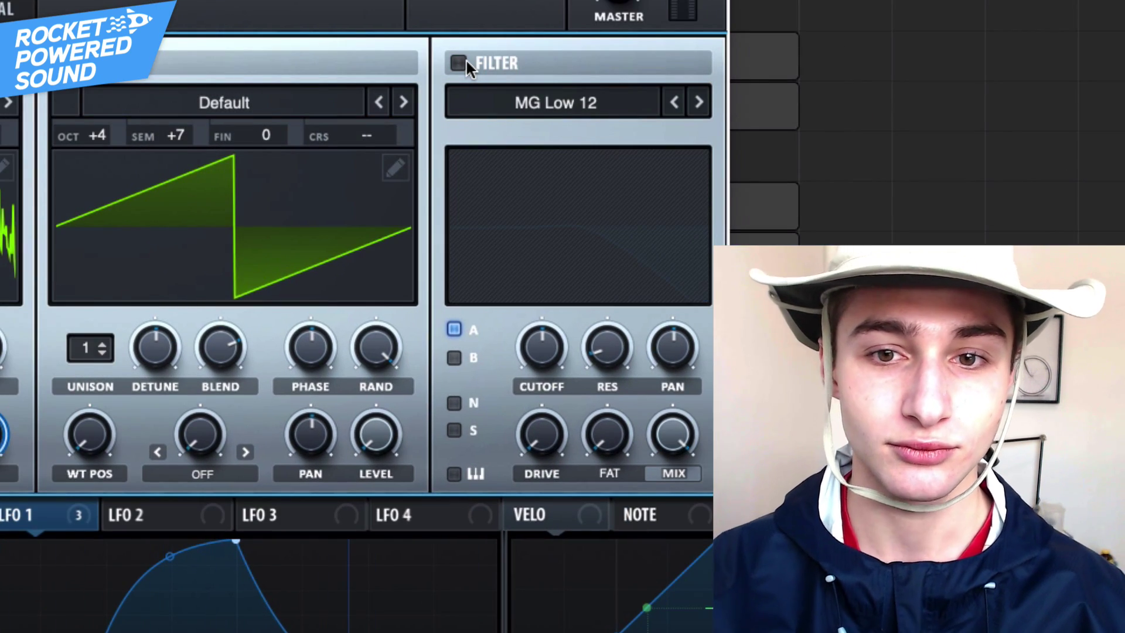
click(463, 61)
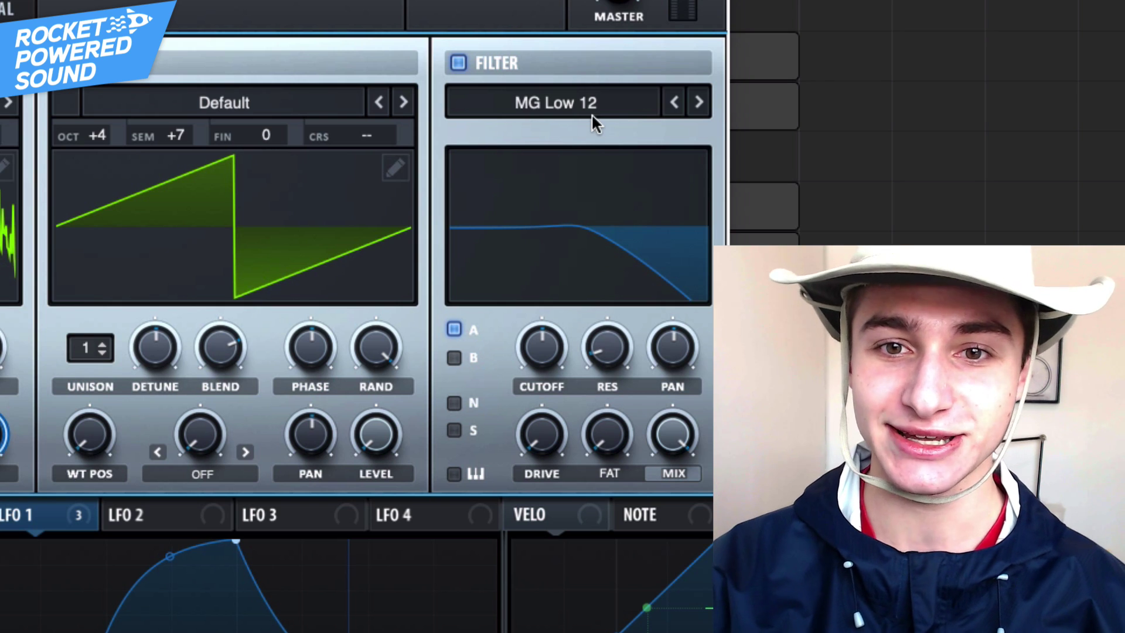
click(592, 113)
mouse_move(602, 148)
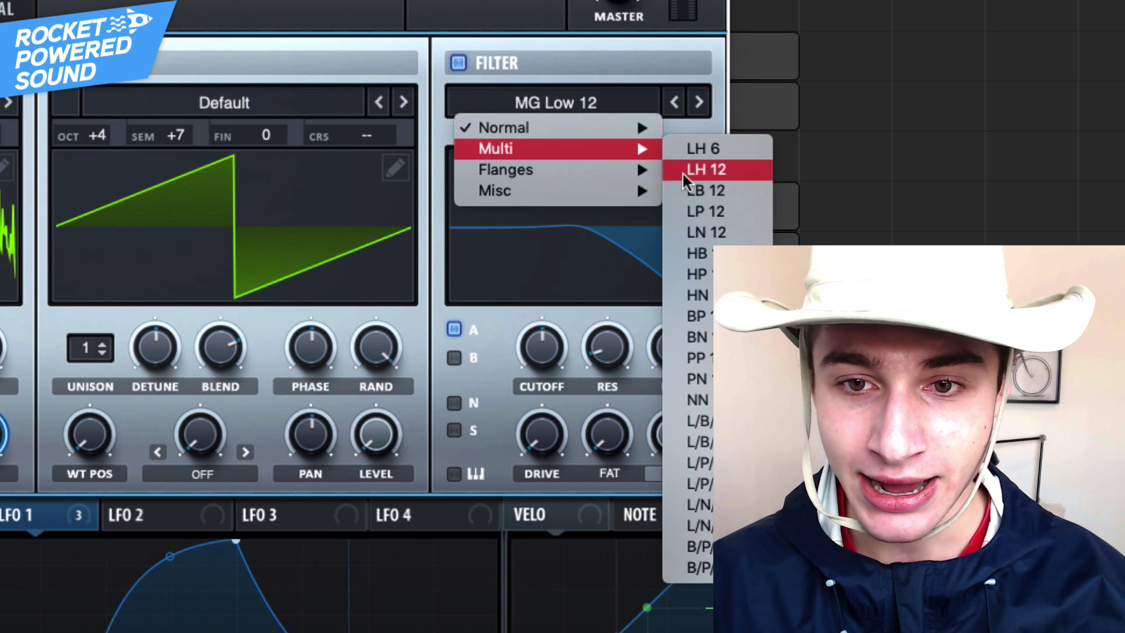
key(Escape)
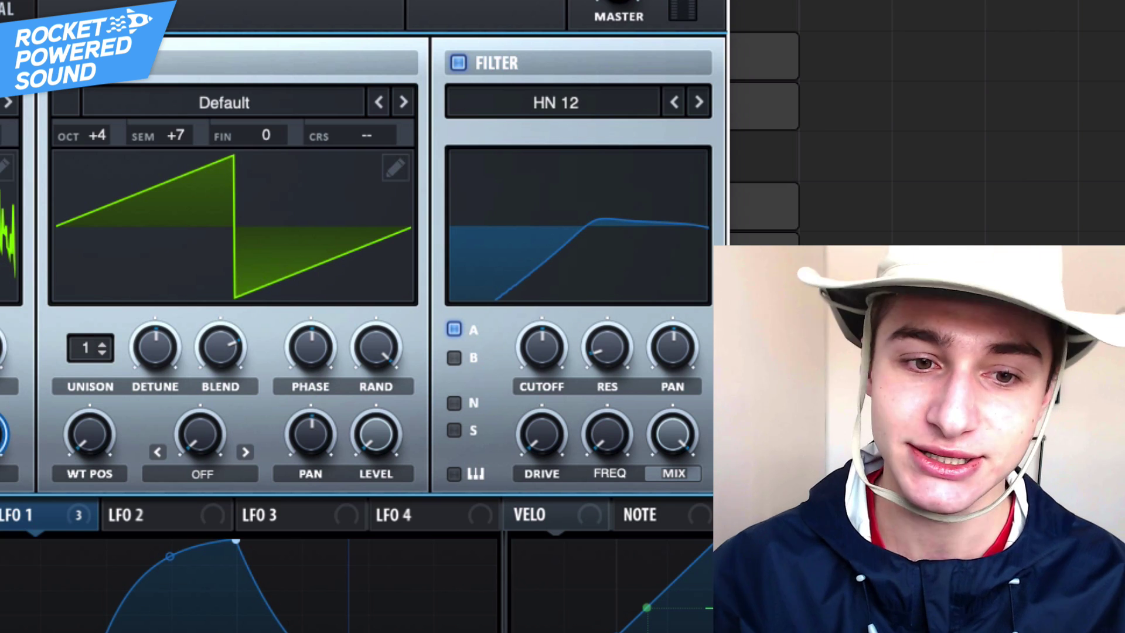
- Modulate the filter cutoff with LFO 1, adjusting the modulation depth and lowering the base cutoff
drag(55, 529, 522, 363)
drag(521, 320, 487, 352)
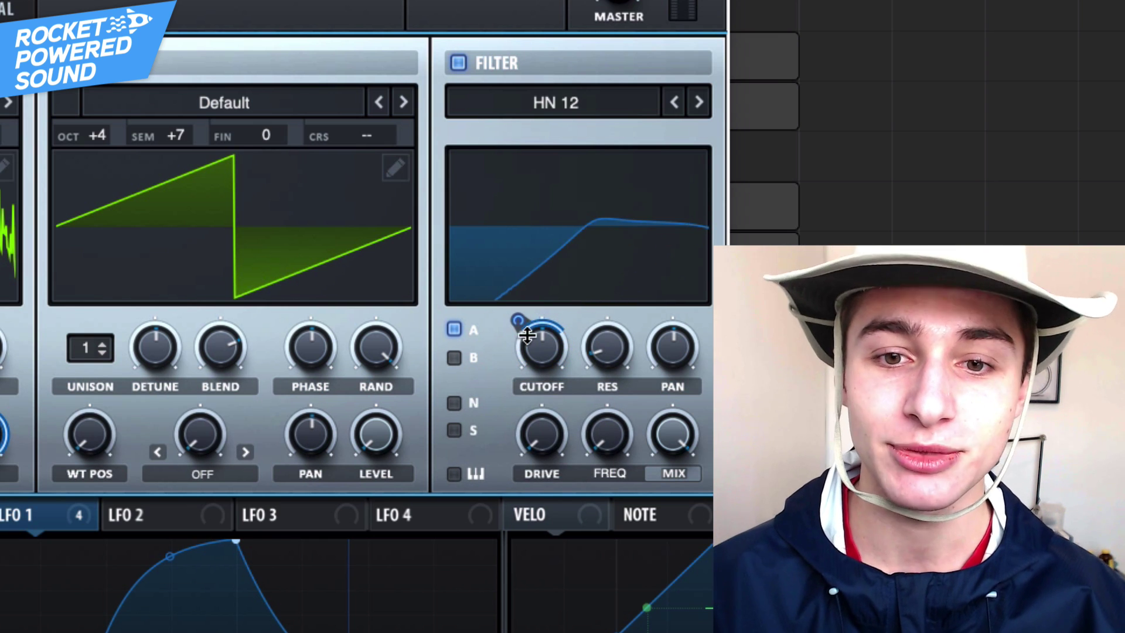
mouse_move(532, 331)
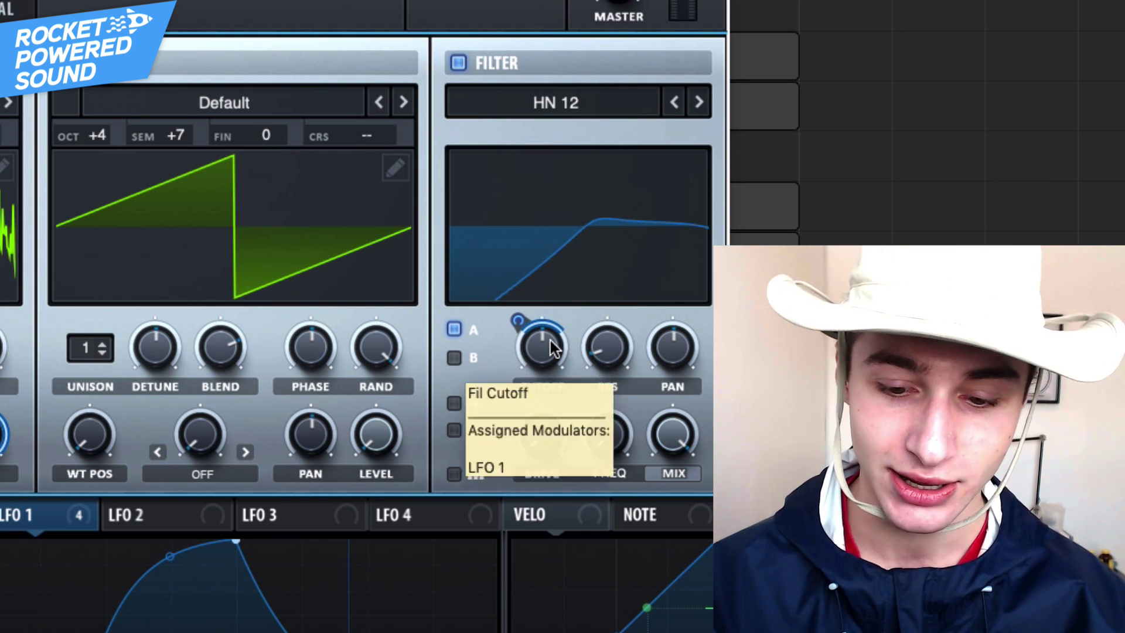
drag(530, 331, 512, 350)
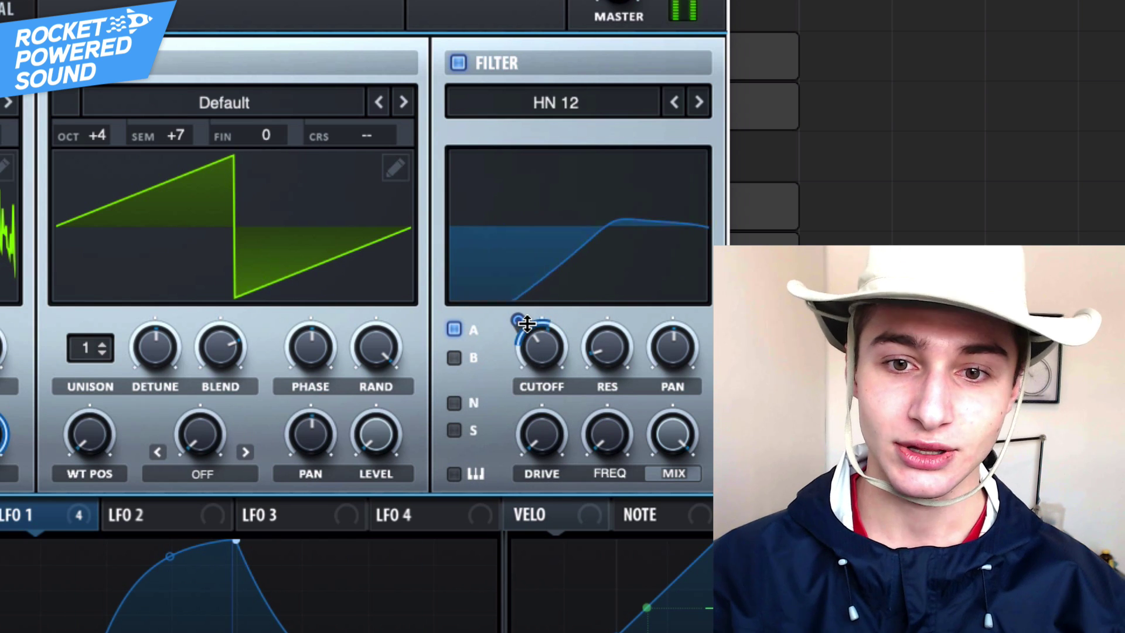
mouse_move(532, 318)
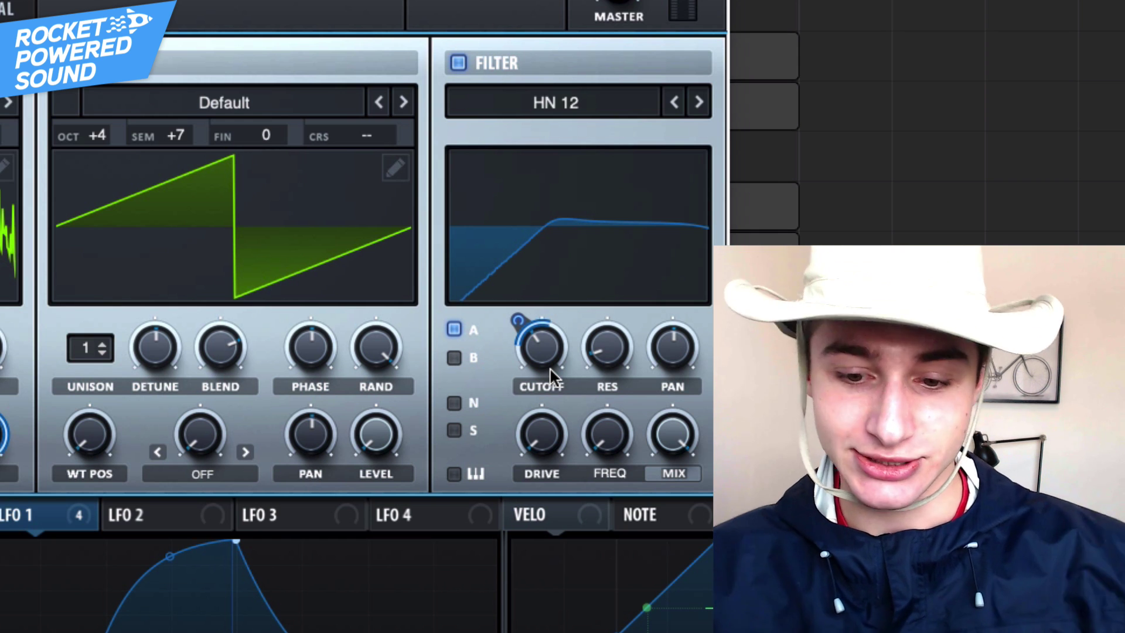
- Raise the filter's resonance to a sharp peak and increase its Freq to place the notch near the upper end of the spectrum
drag(615, 369, 679, 226)
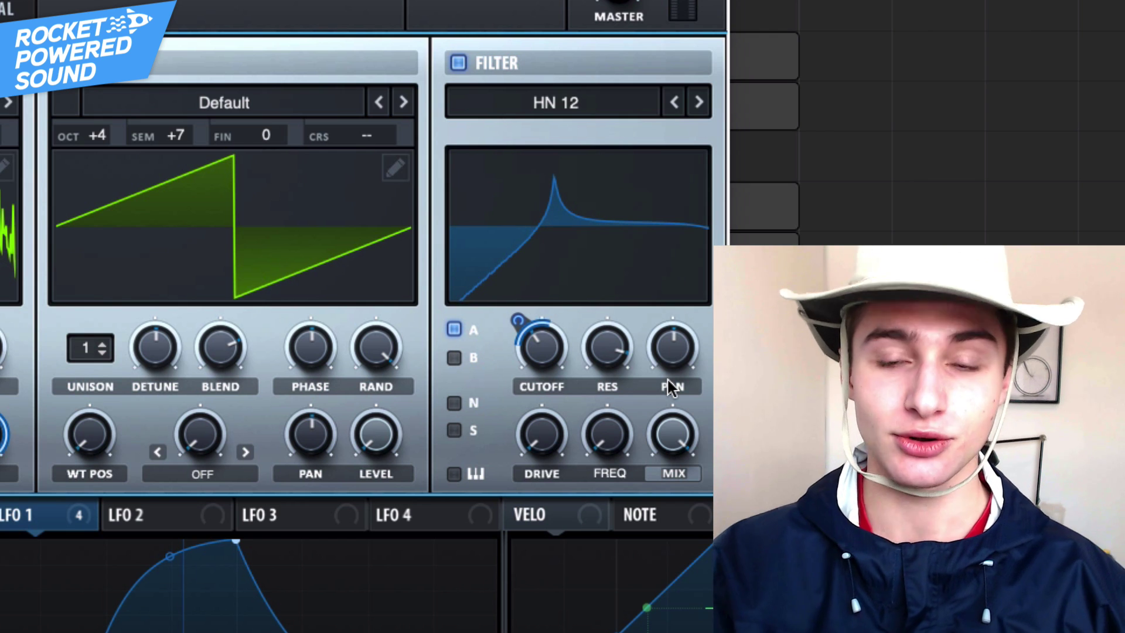
drag(599, 463, 641, 261)
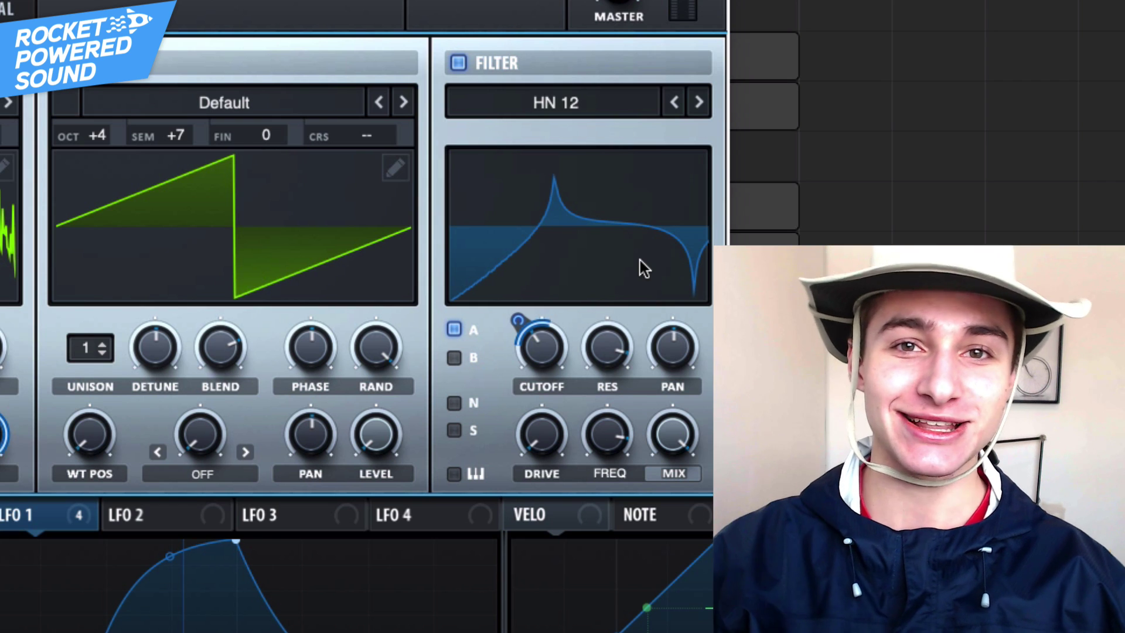
- Modulate the HN 12 filter's Freq with LFO 1, adjusting the modulation depth to sweep the notch
drag(160, 522, 552, 428)
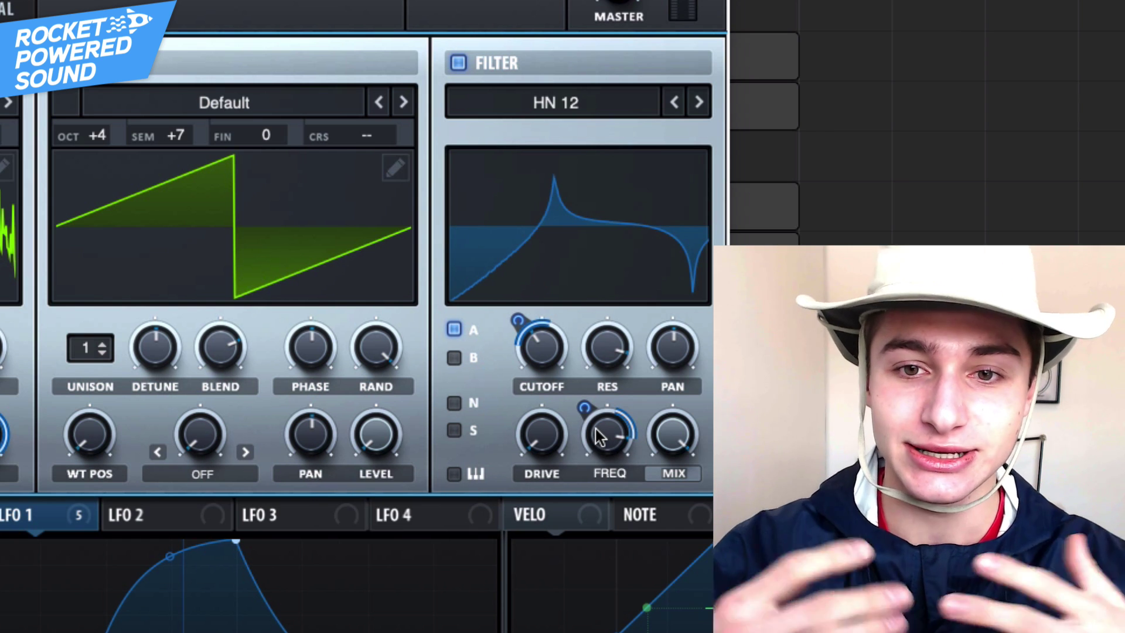
drag(589, 411, 592, 413)
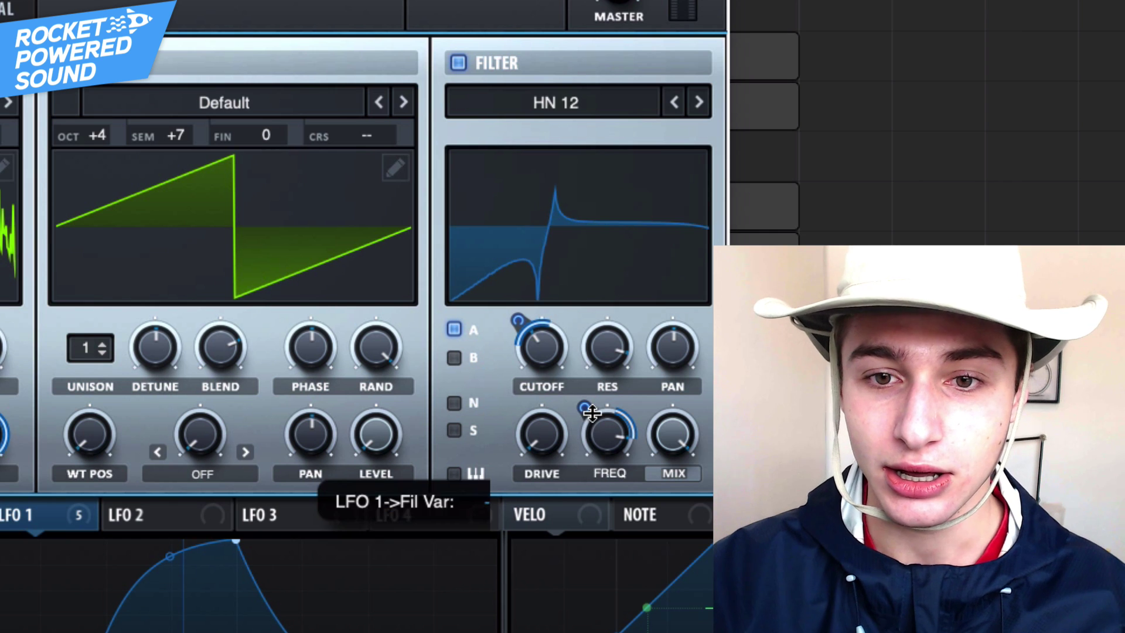
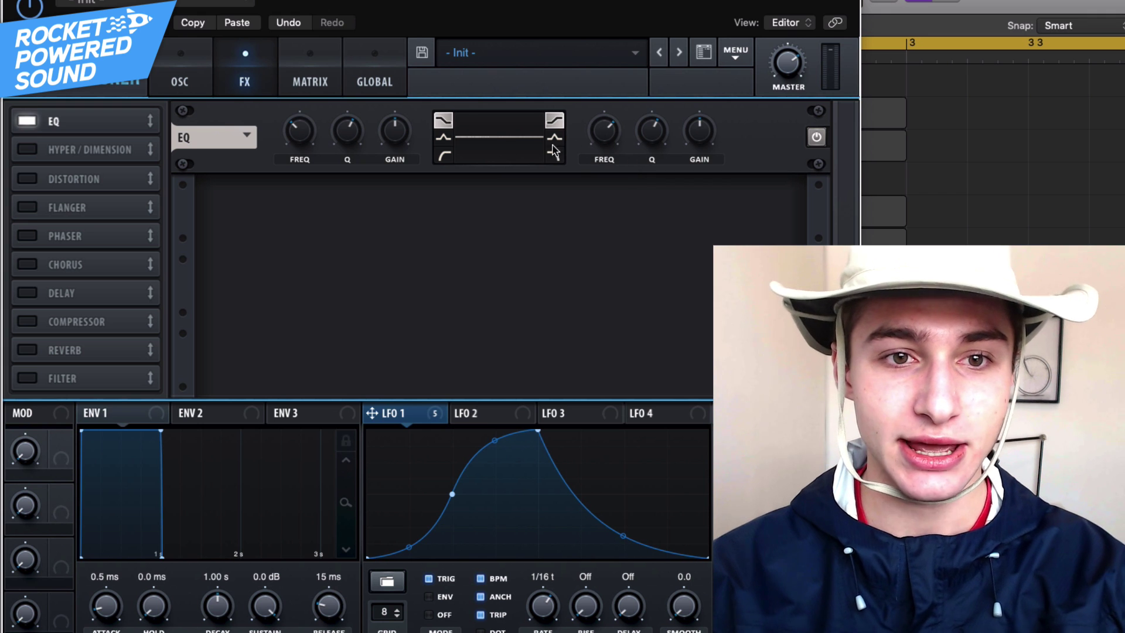
- Set the EQ's low band to high-pass and its high band to low-pass, lowering the low-pass frequency toward the high-pass
click(442, 156)
click(556, 156)
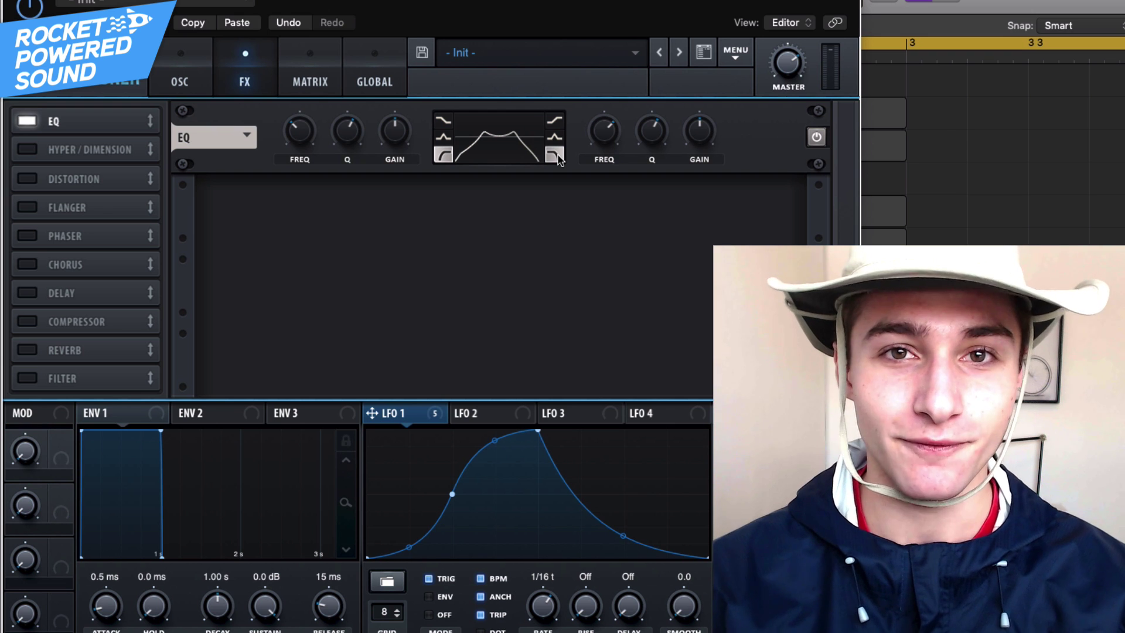
mouse_move(607, 126)
drag(603, 126, 569, 145)
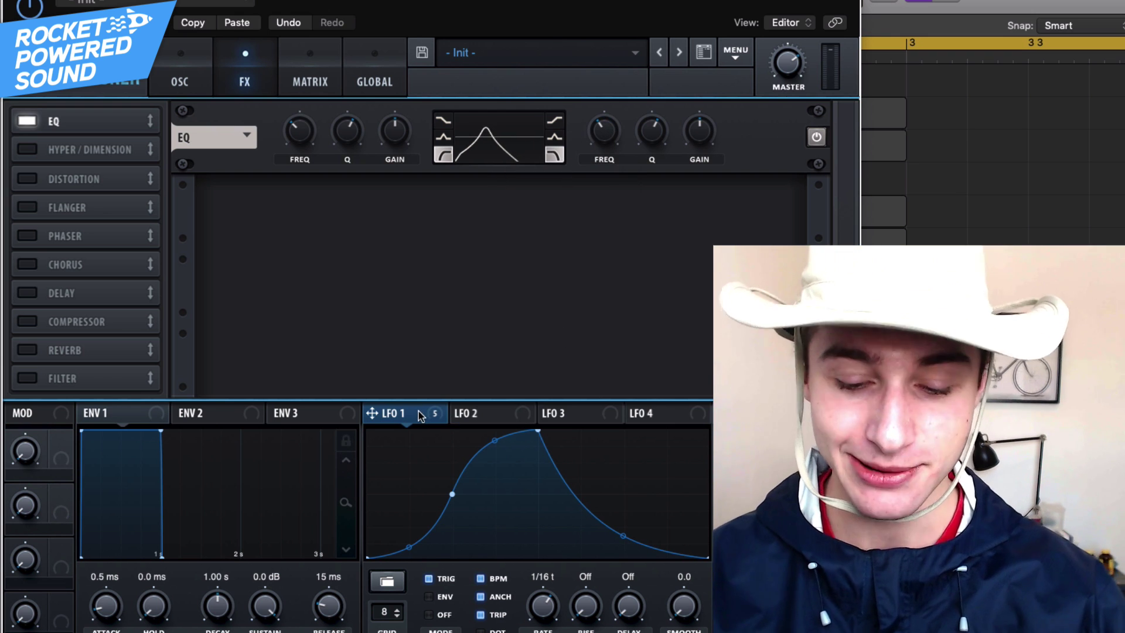
- Modulate the EQ's high-band frequency with LFO 1 and lower that band's Q
drag(420, 415, 600, 136)
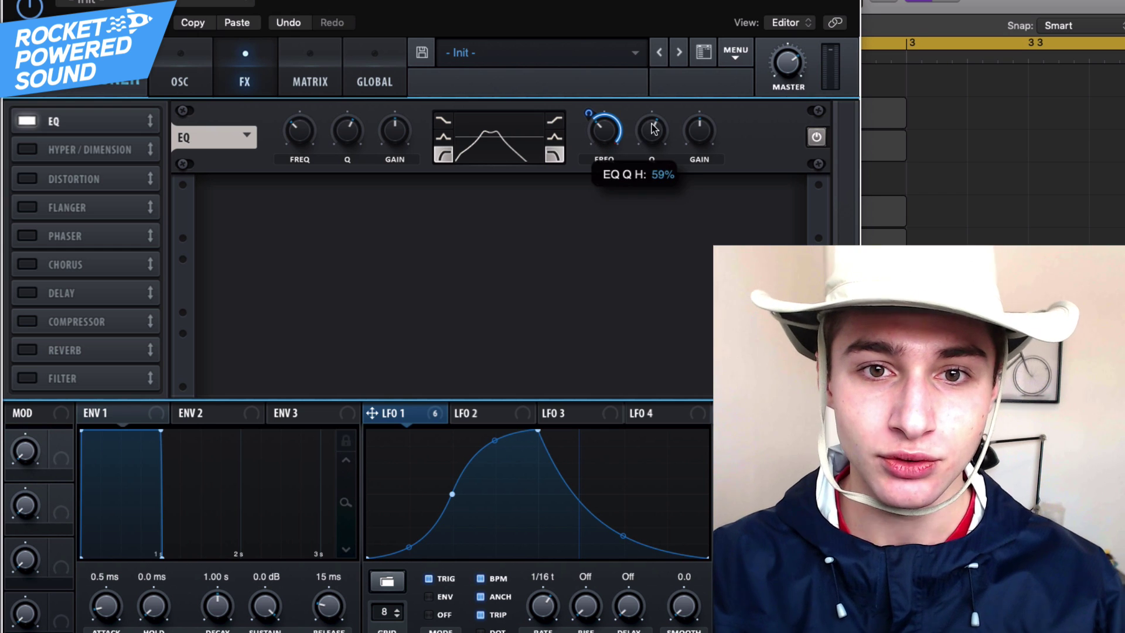
drag(654, 128, 615, 162)
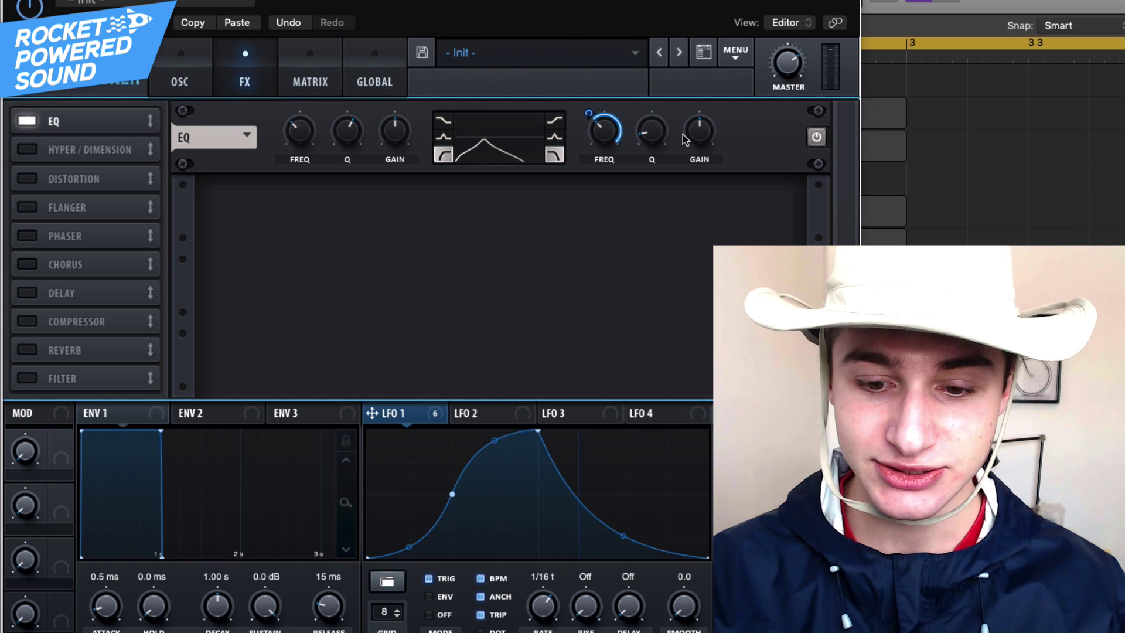
drag(686, 140, 696, 132)
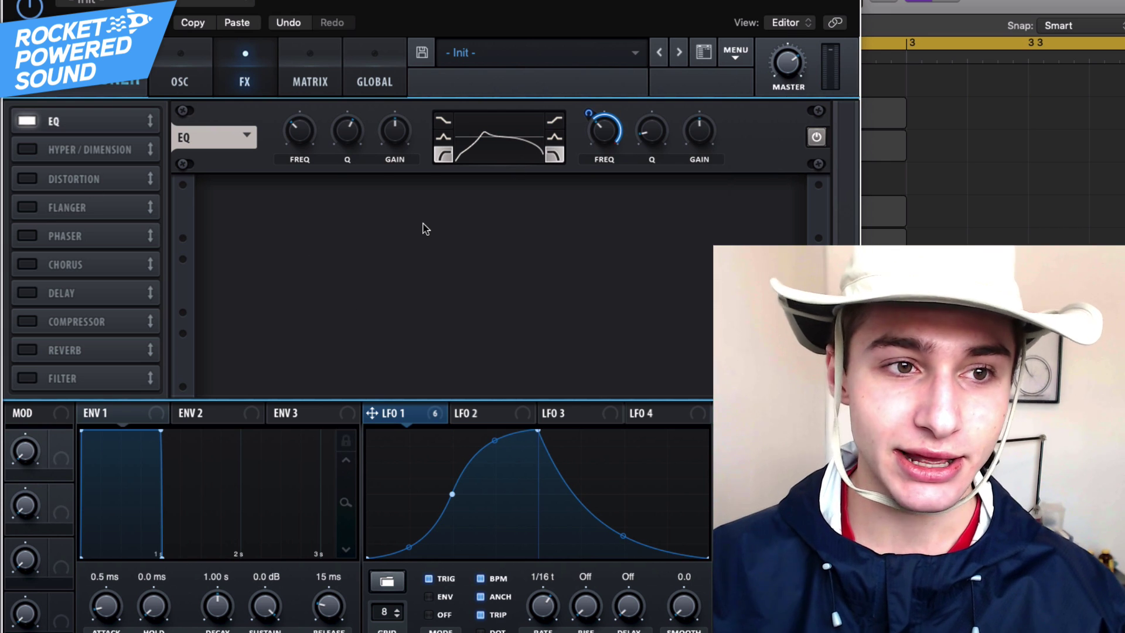
- Enable the effects filter directly after the EQ and set its type to Combs from the Misc category
click(23, 378)
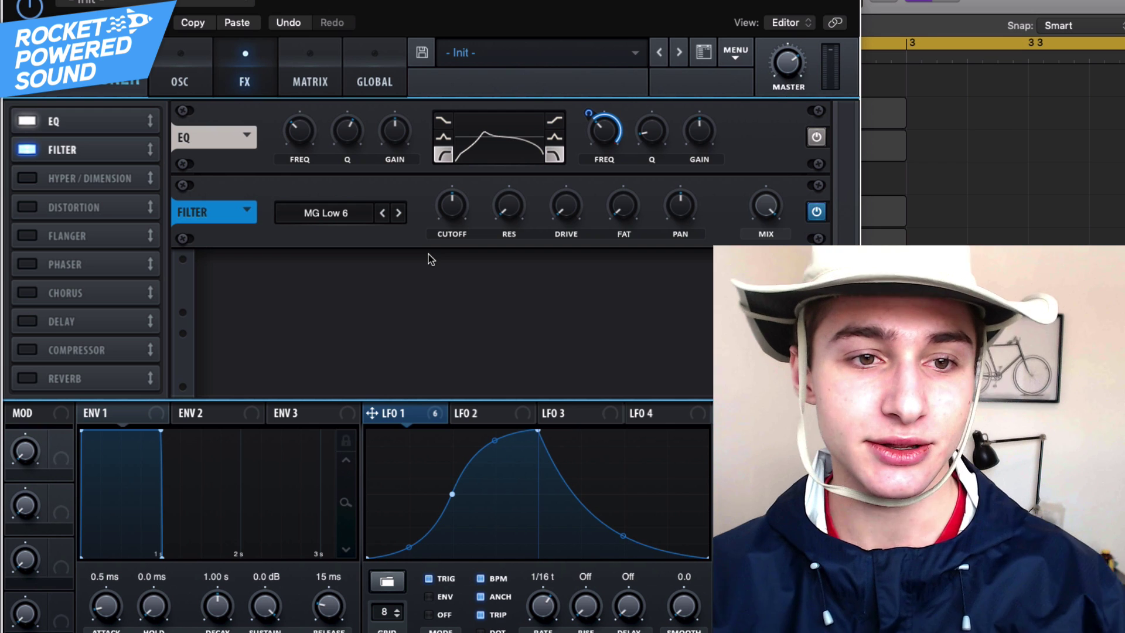
click(365, 221)
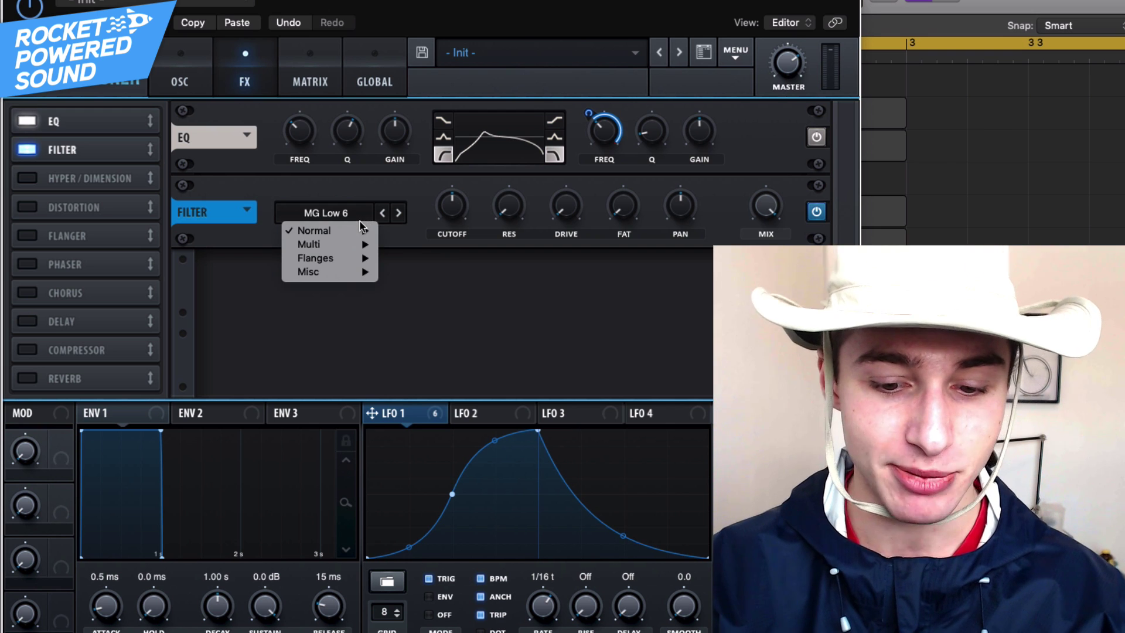
mouse_move(374, 272)
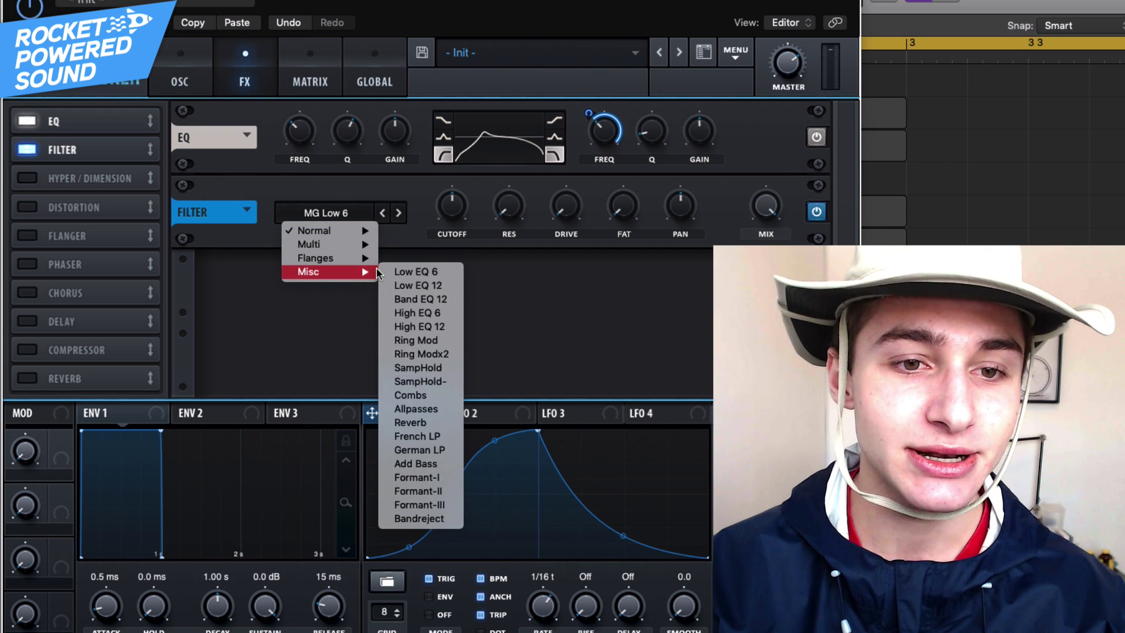
click(429, 392)
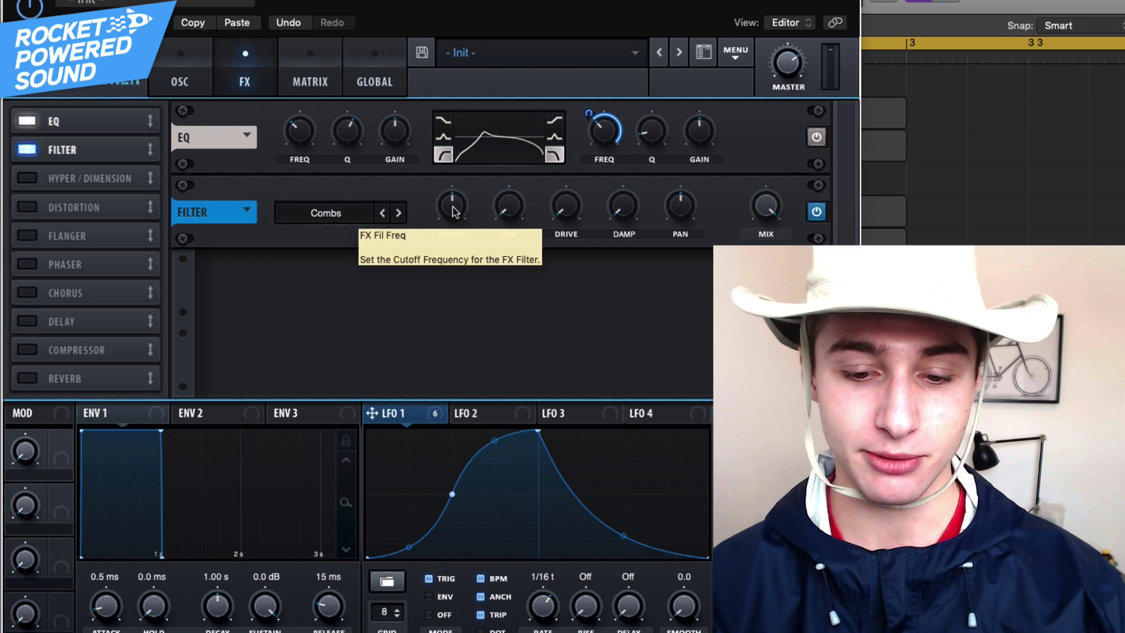
- Tune the Combs filter with a slightly lower cutoff and about 68% resonance, and modulate its zeroed mix fully with LFO 1
drag(452, 211, 433, 215)
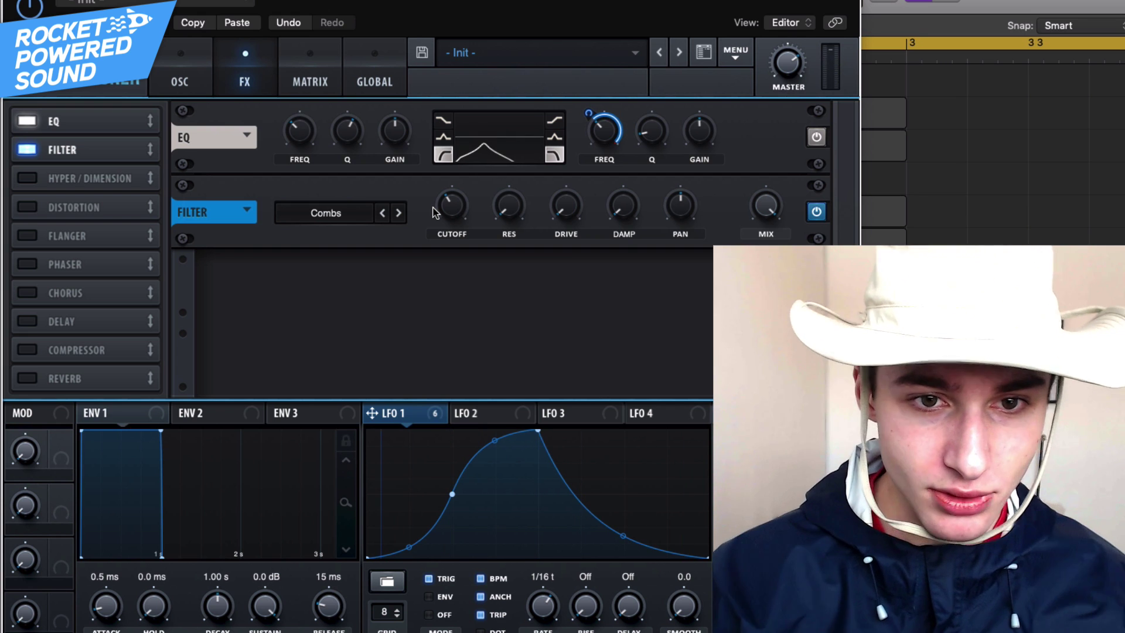
mouse_move(502, 201)
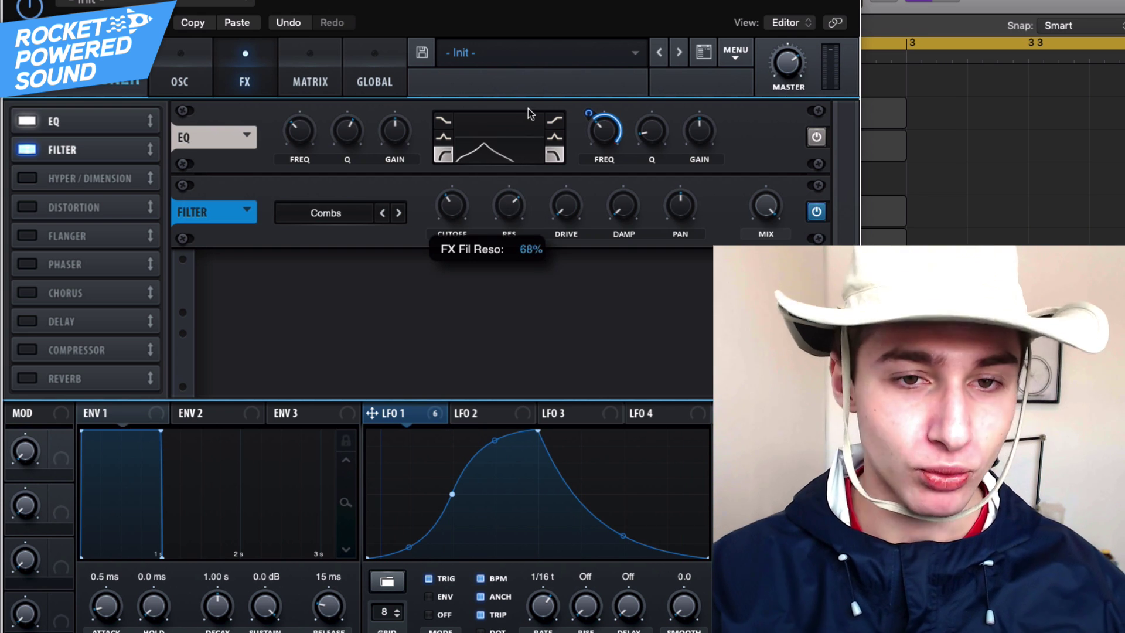
drag(528, 110, 526, 108)
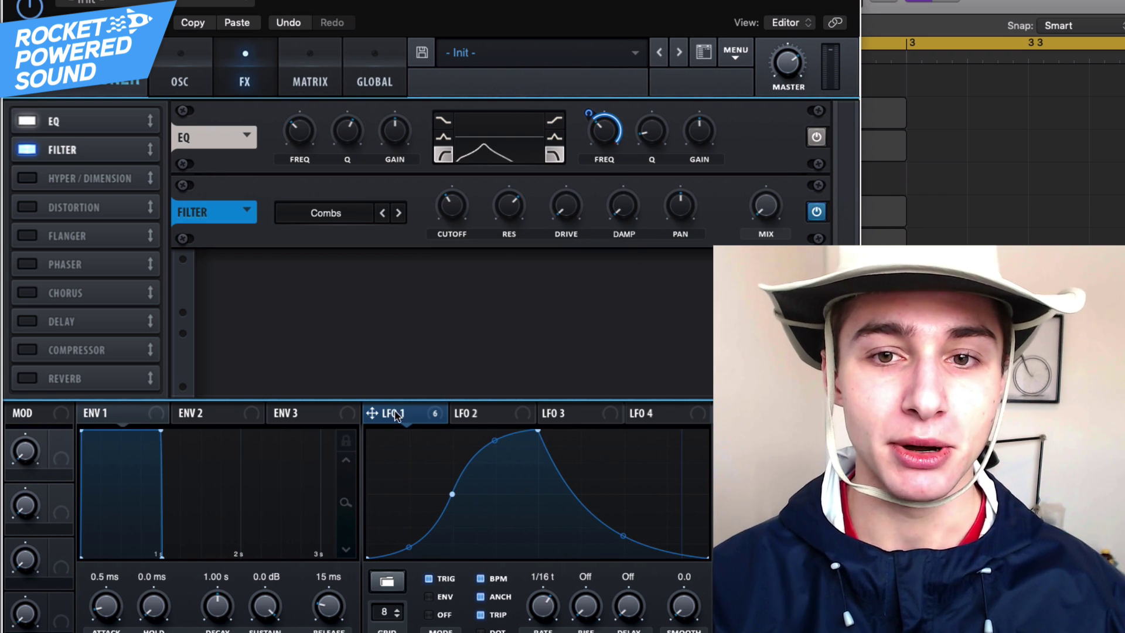
drag(398, 413, 759, 213)
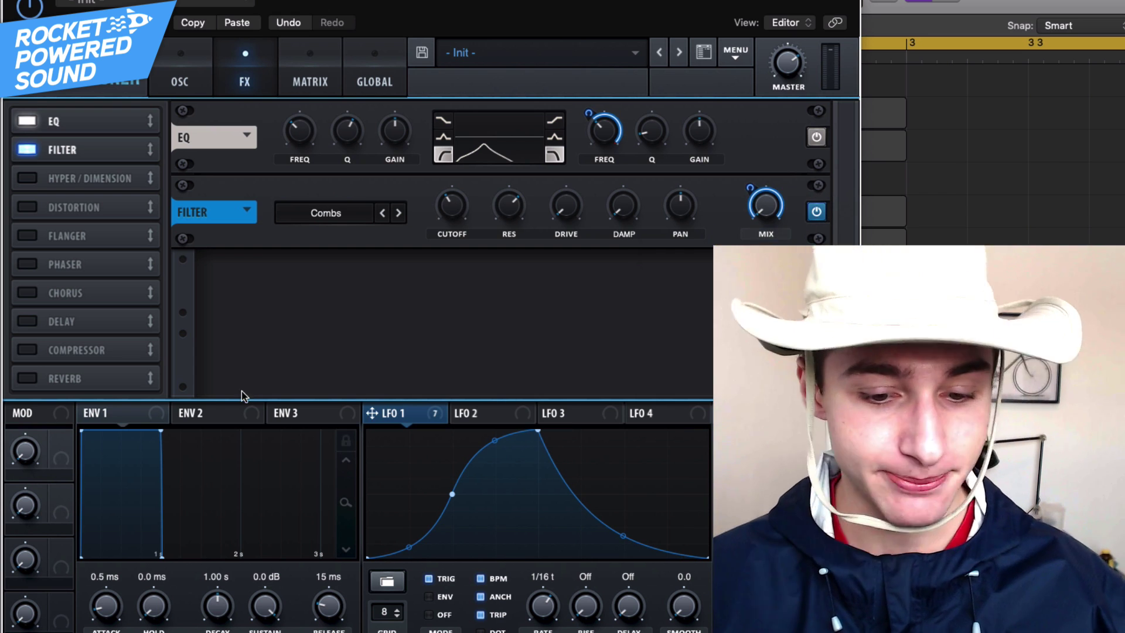
- Enable the chorus effect and place it directly after the filter in the effects chain
drag(64, 264, 64, 179)
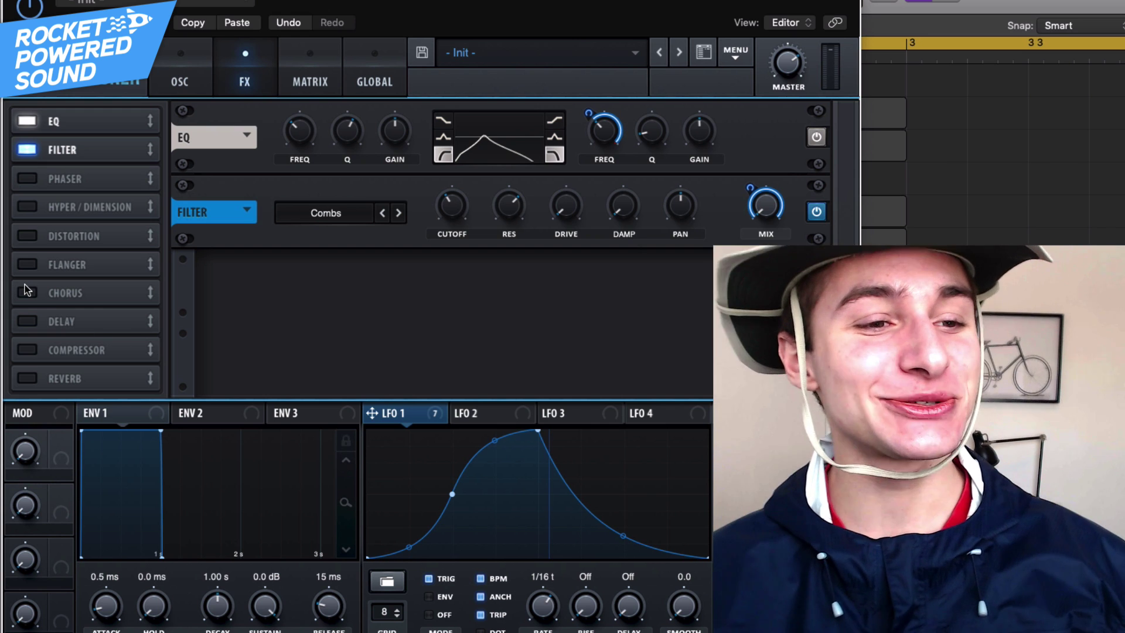
click(26, 292)
drag(64, 292, 97, 176)
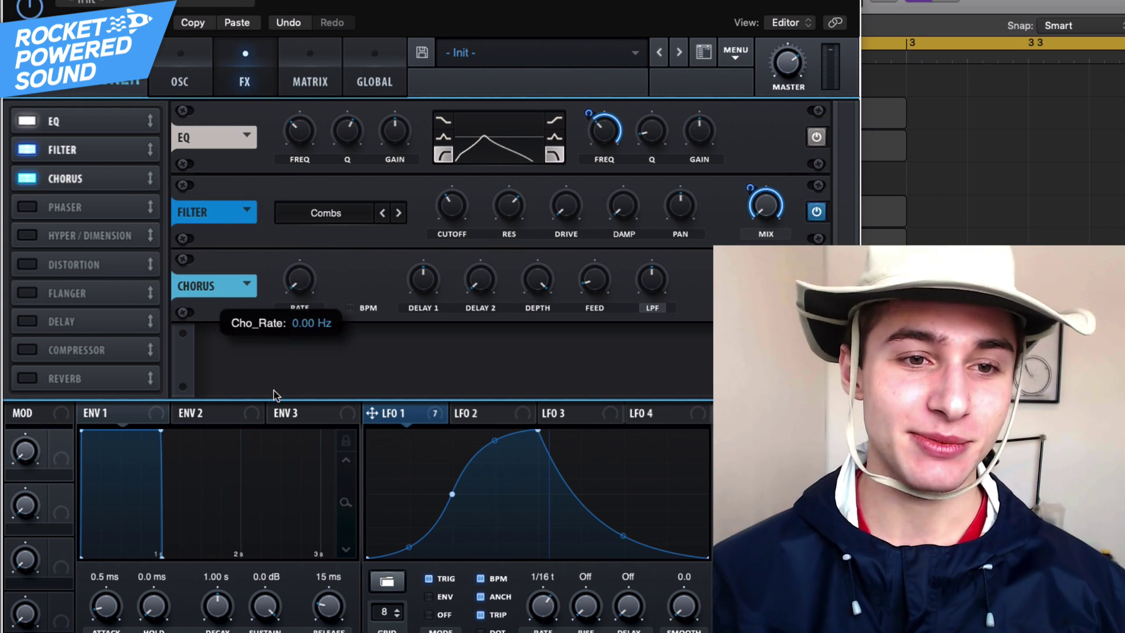
- Reduce the chorus rate, both delays, depth and feedback to their minimum
drag(426, 287, 420, 319)
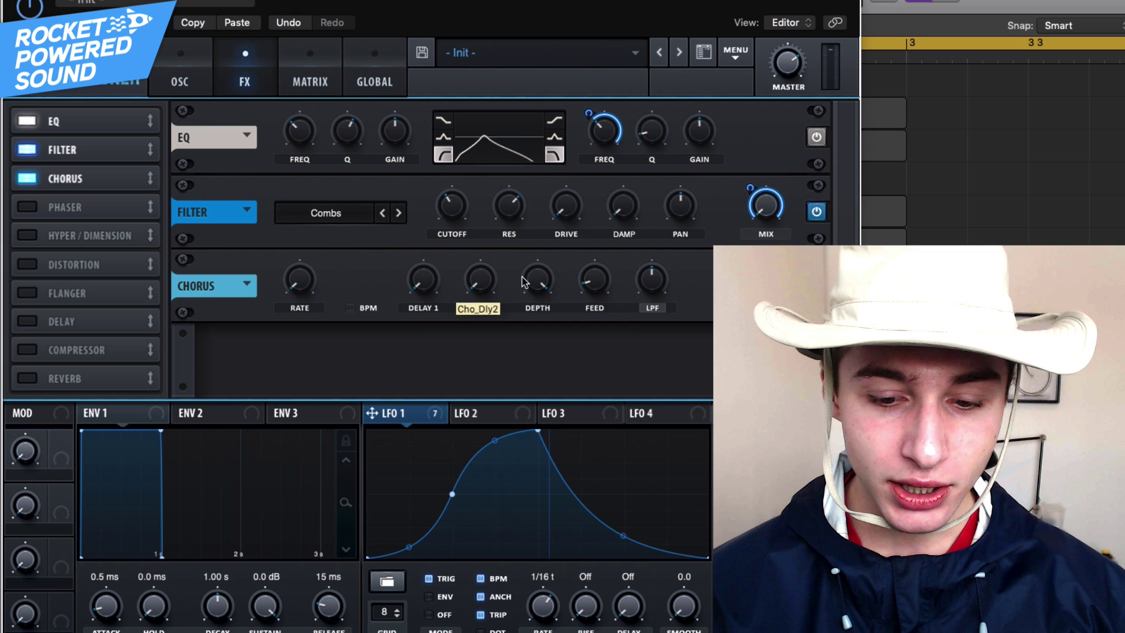
drag(537, 280, 508, 494)
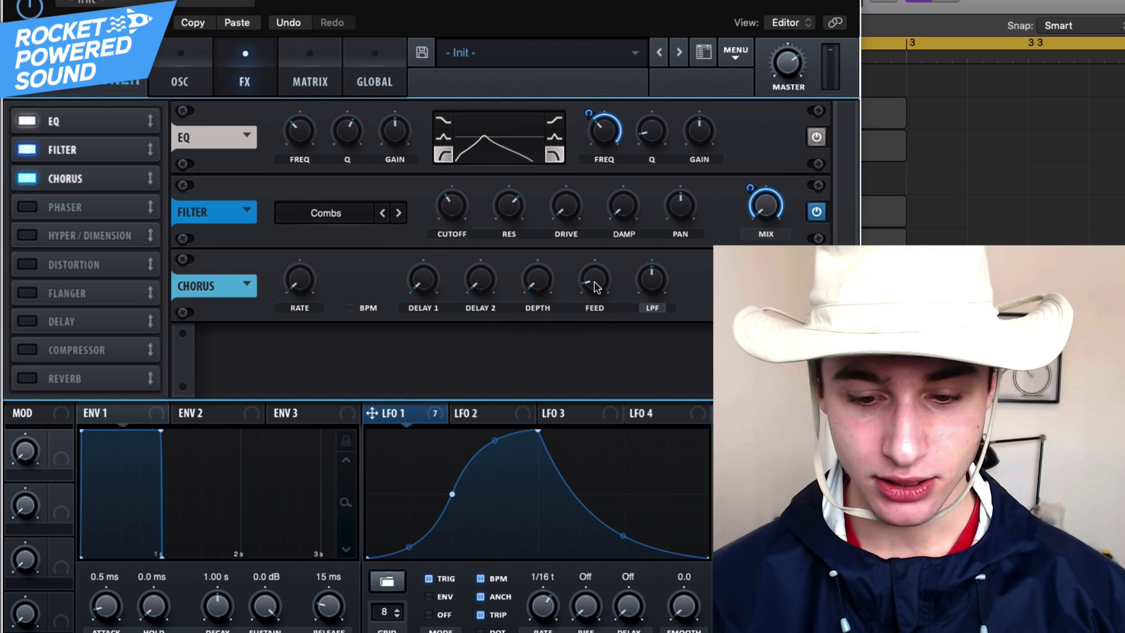
drag(594, 282, 592, 353)
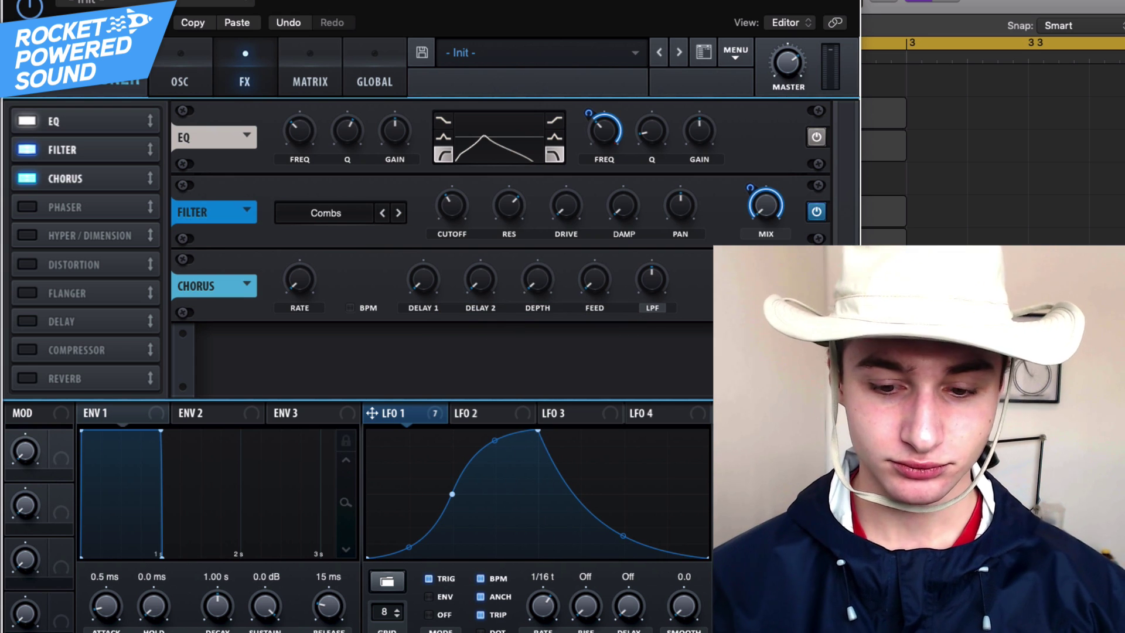
- Open the chorus low-pass filter to 20000 Hz and raise the chorus wet mix
drag(651, 280, 726, 188)
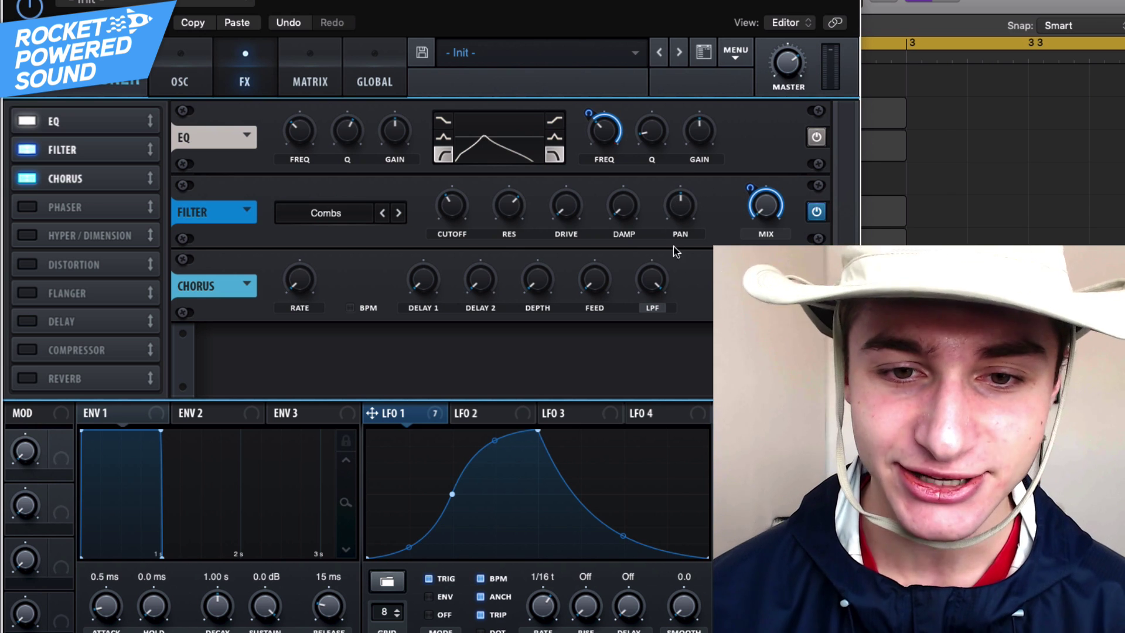
drag(654, 286, 660, 254)
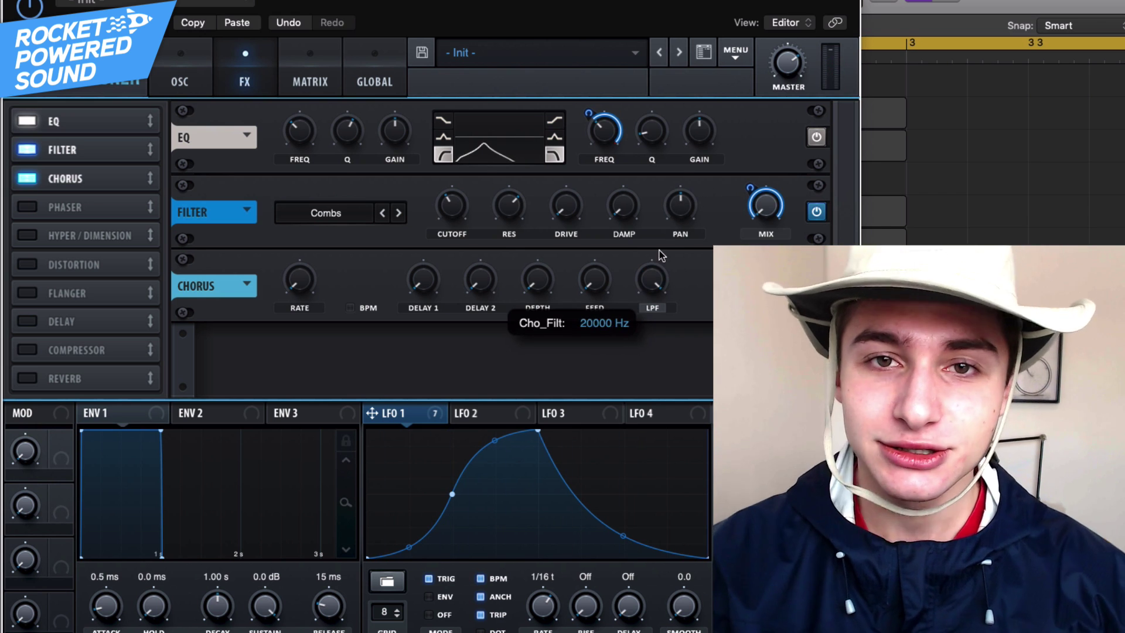
drag(766, 281, 765, 277)
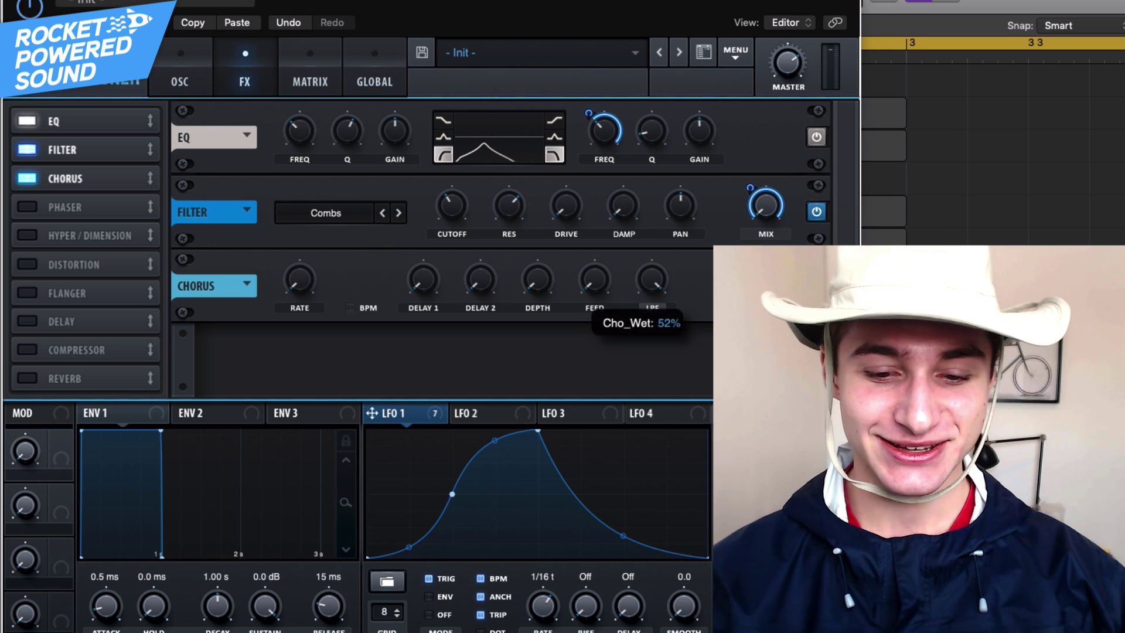
drag(765, 278, 766, 235)
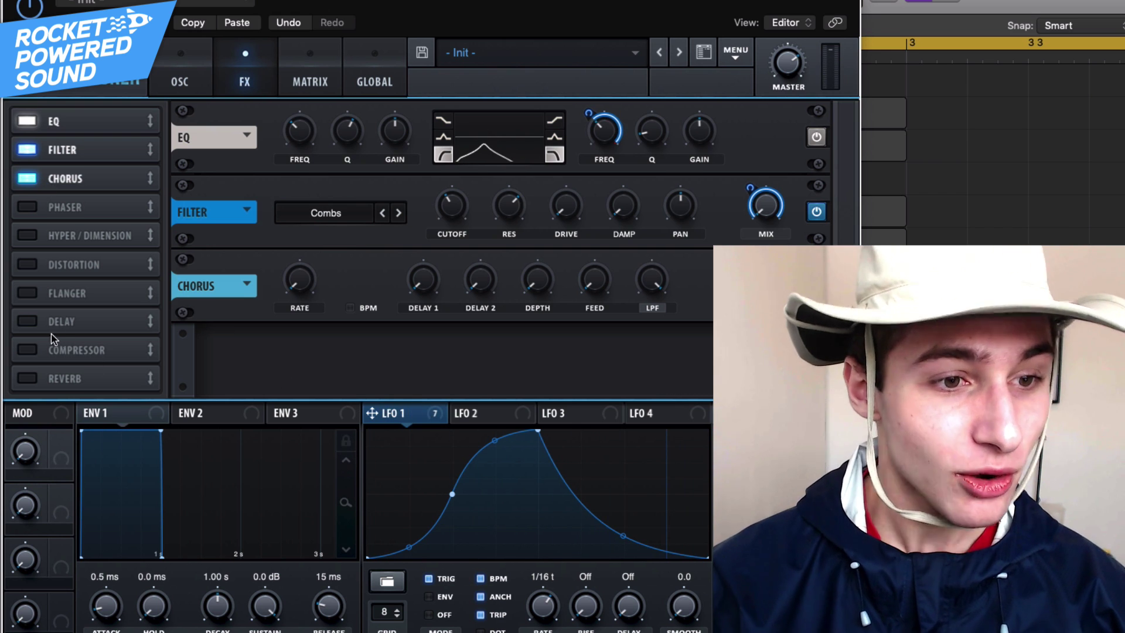
- Add a compressor after the chorus in Multiband mode, adjusting the band levels and raising the gain slightly
click(76, 349)
drag(76, 349, 98, 206)
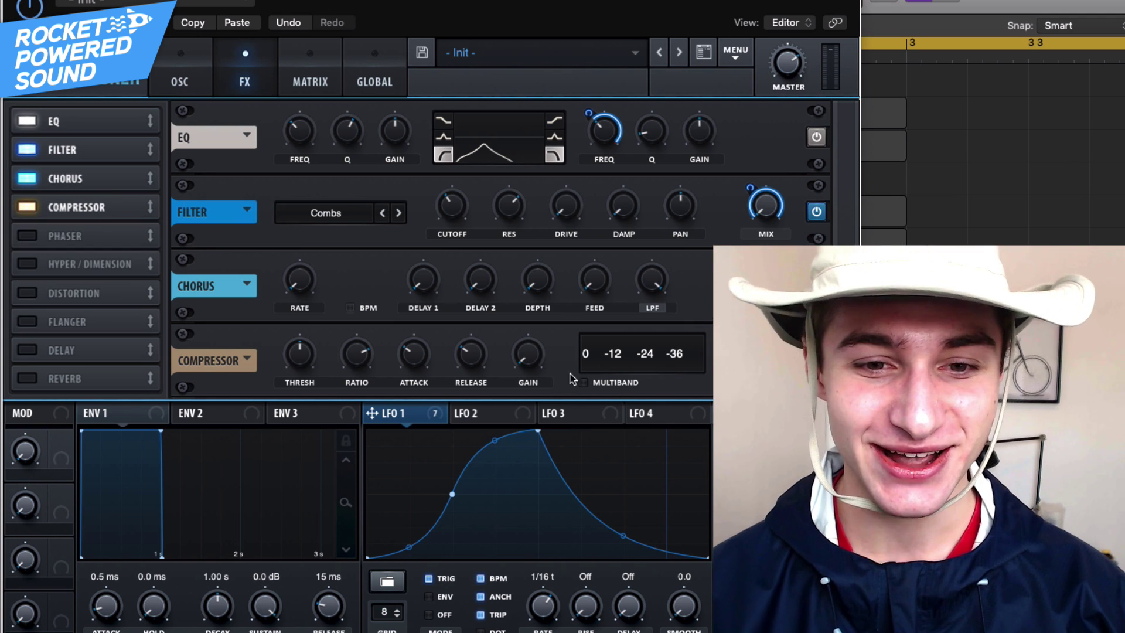
click(583, 382)
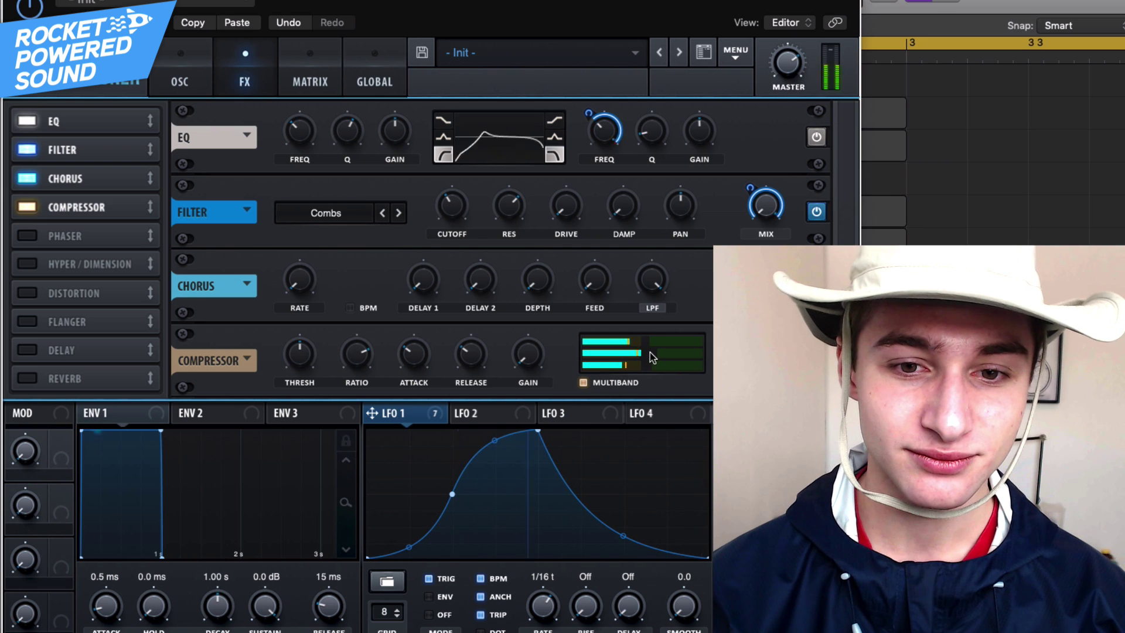
drag(647, 336, 639, 349)
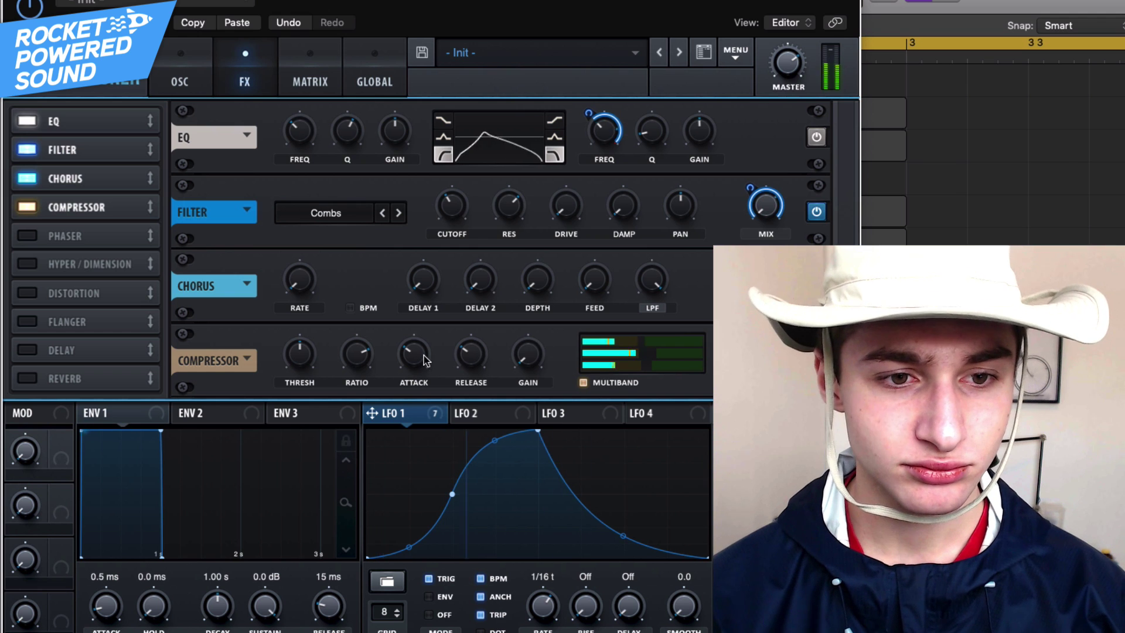
drag(527, 354, 550, 327)
- Set LFO 2 to Trig mode and assign it to the Combs filter's cutoff with a small modulation depth
click(532, 414)
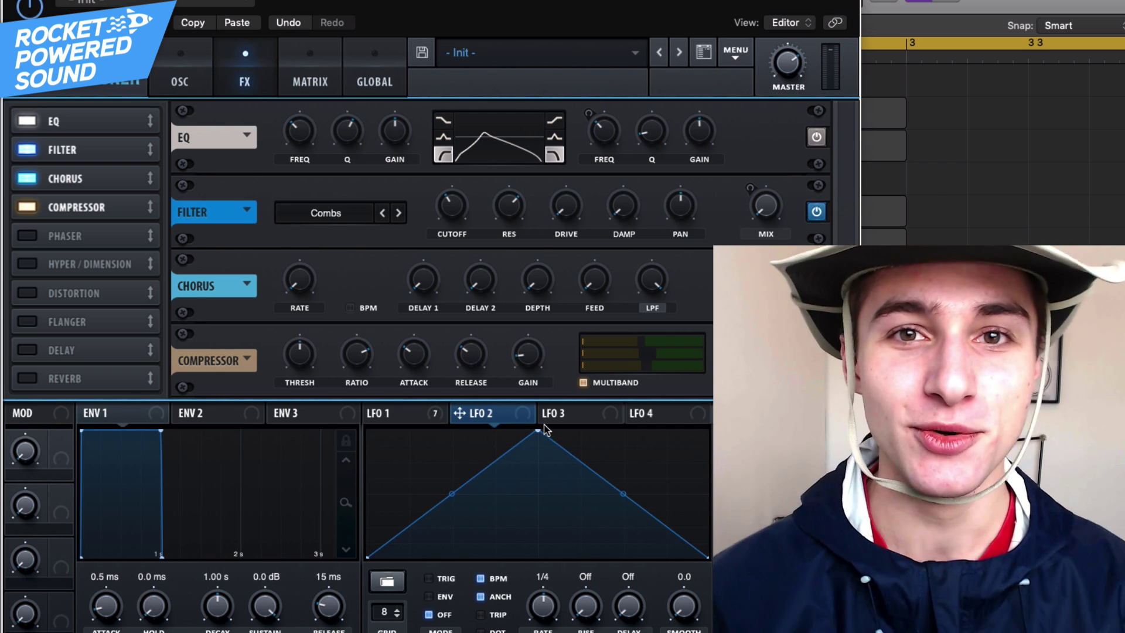
click(428, 578)
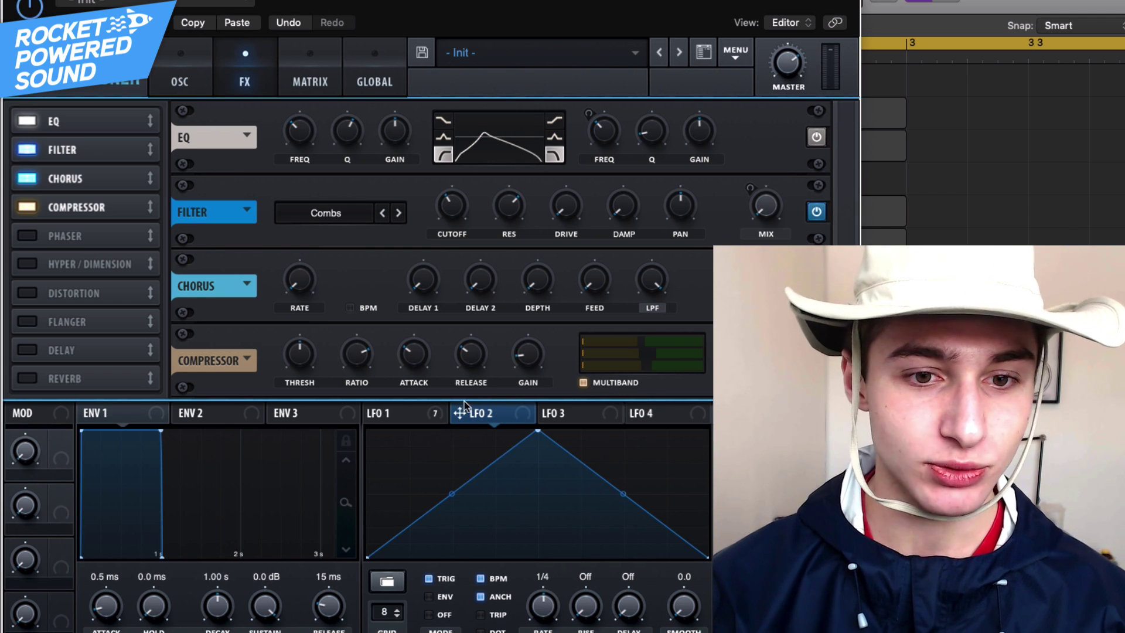
drag(463, 404, 439, 191)
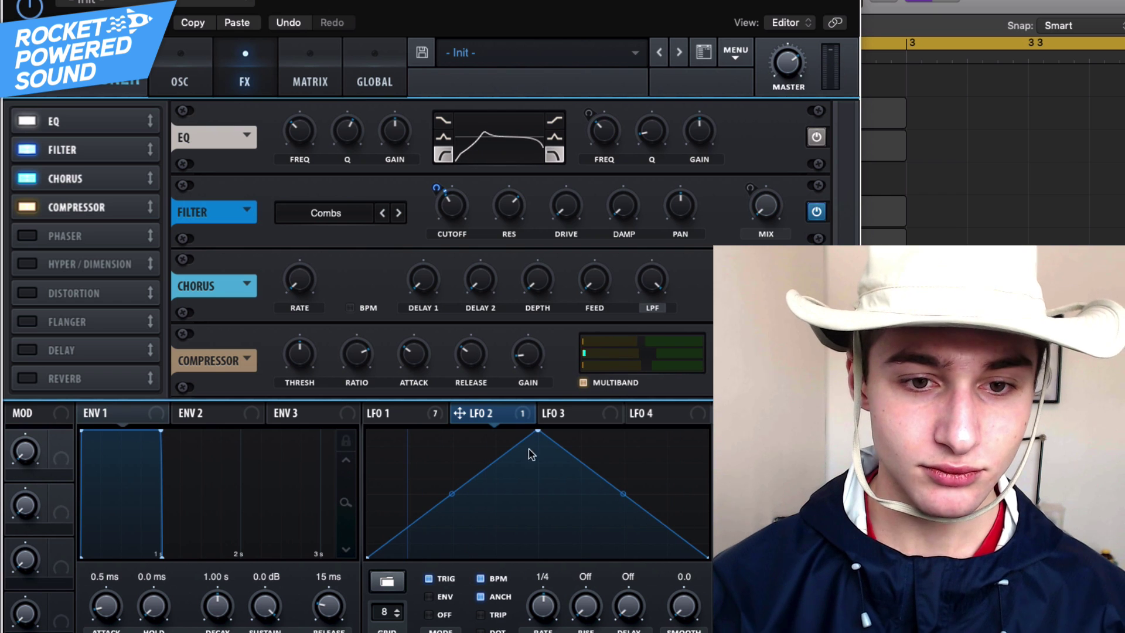
- Assign LFO 2 to the EQ's low-band frequency and to the chorus Delay 1
drag(381, 412, 266, 130)
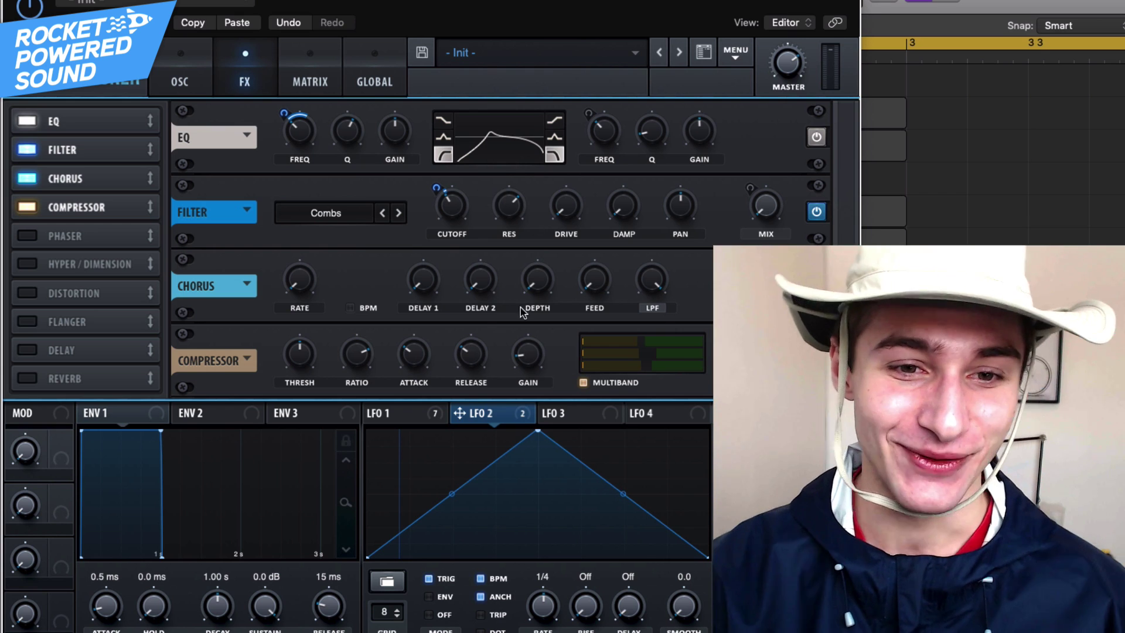
drag(473, 413, 387, 273)
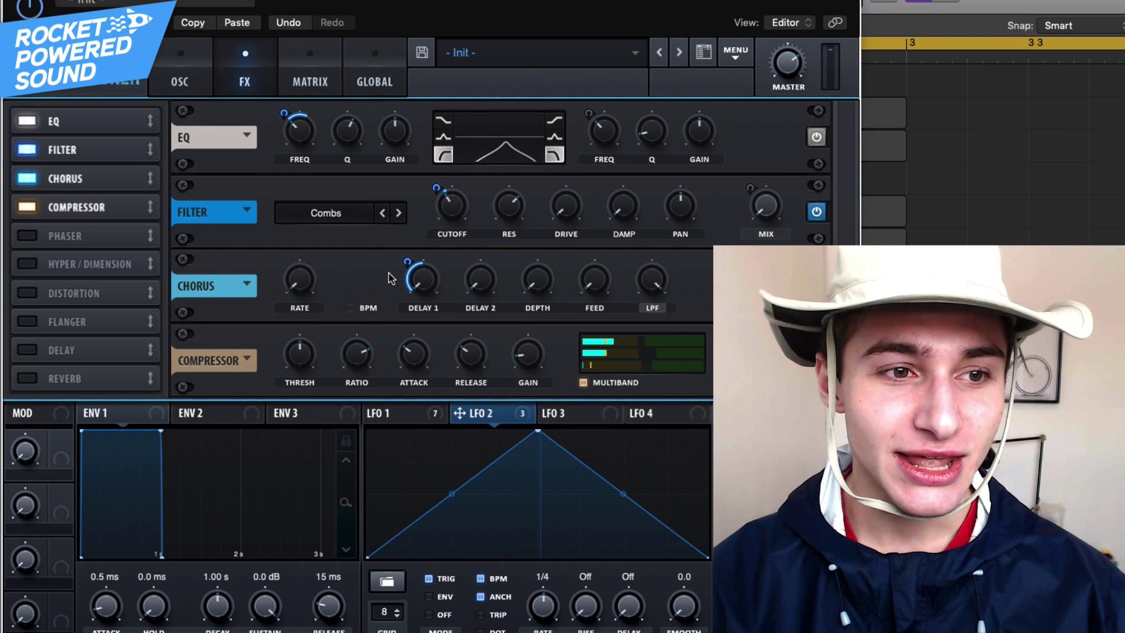
- Return to the oscillator page, move the synth window aside and insert OTT after Serum on the channel strip
click(186, 73)
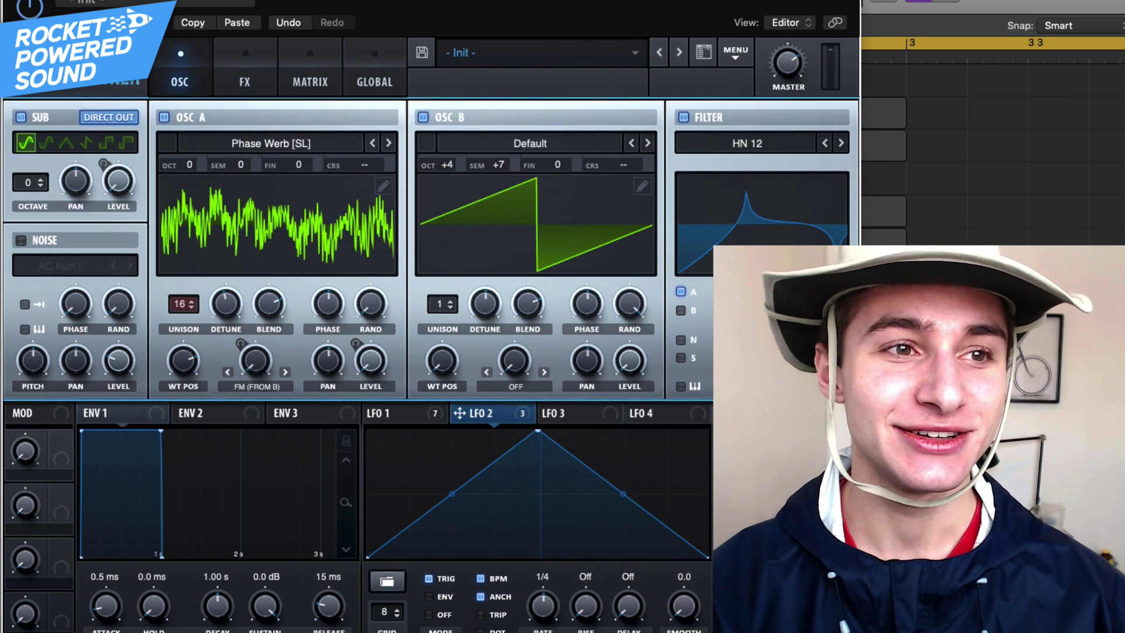
drag(304, 3, 466, 2)
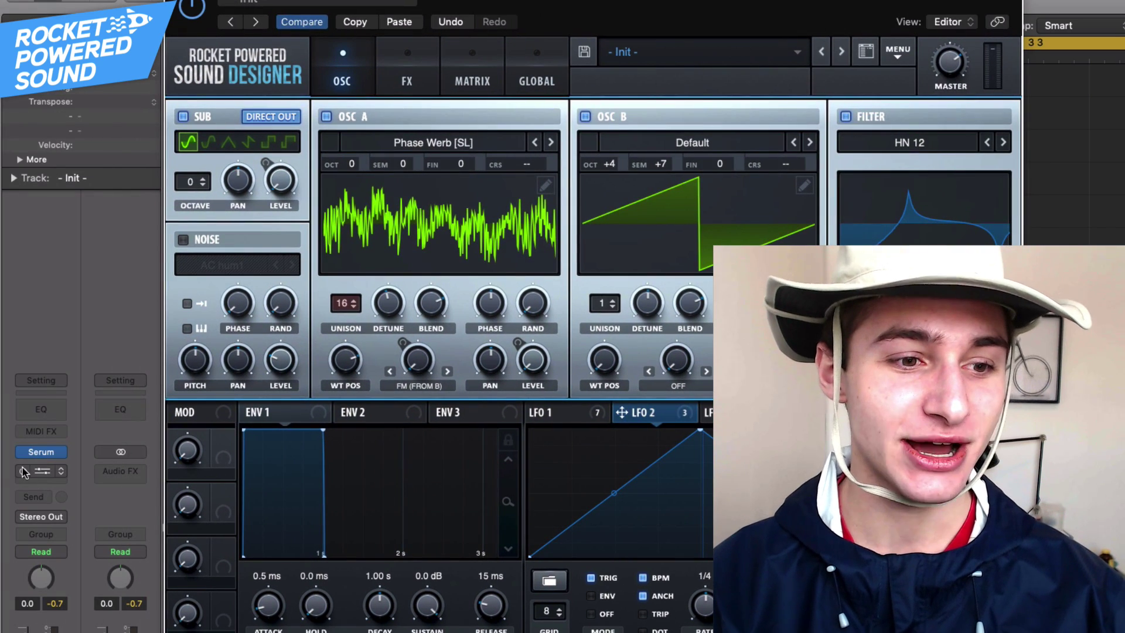
click(24, 472)
click(42, 471)
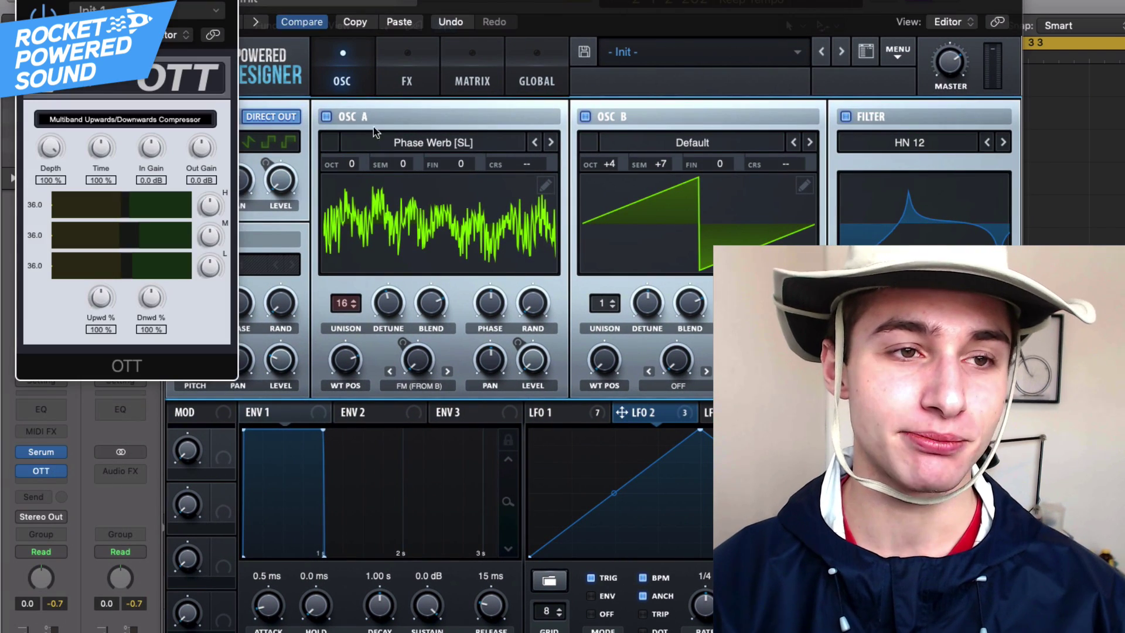